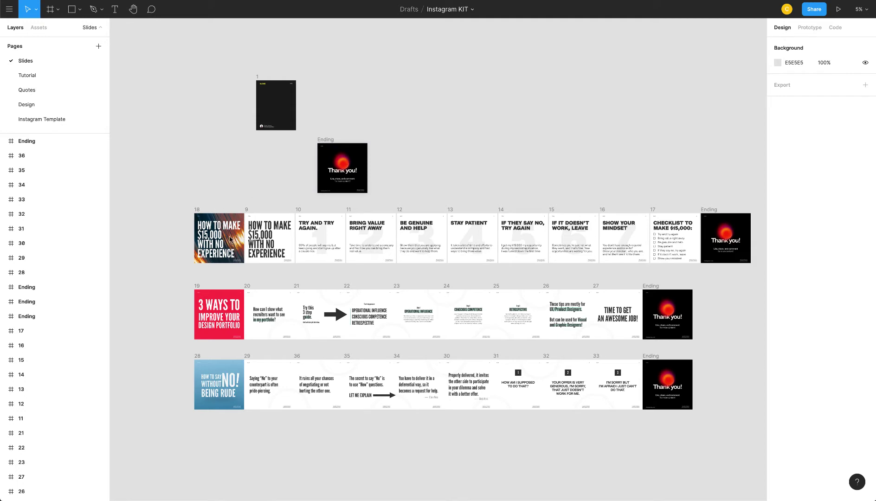
Examine the three carousels on the Slides page, from the "How to make $15,000 with no experience" row downward.
{"action": "scroll", "coordinate": [234, 239], "scroll_direction": "up", "scroll_amount": 5}
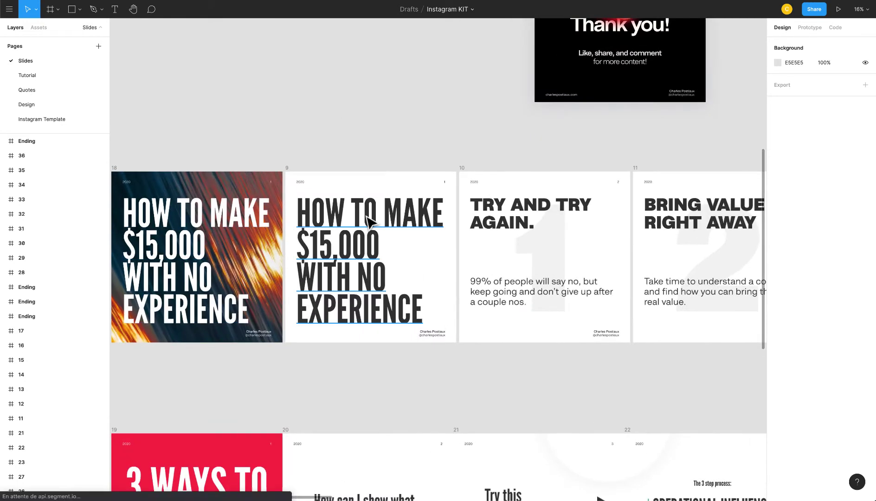
{"action": "left_click", "coordinate": [306, 269]}
{"action": "left_click", "coordinate": [533, 218]}
{"action": "left_click", "coordinate": [526, 289]}
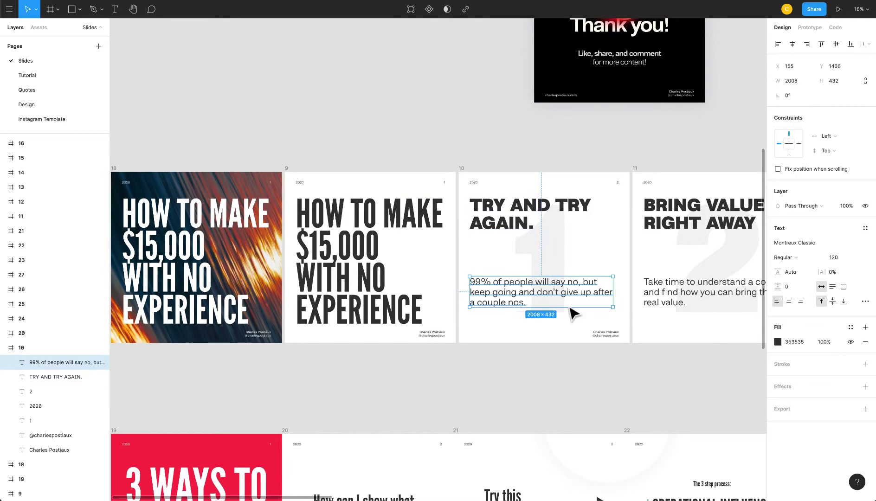
{"action": "scroll", "coordinate": [527, 309], "scroll_direction": "right", "scroll_amount": 4}
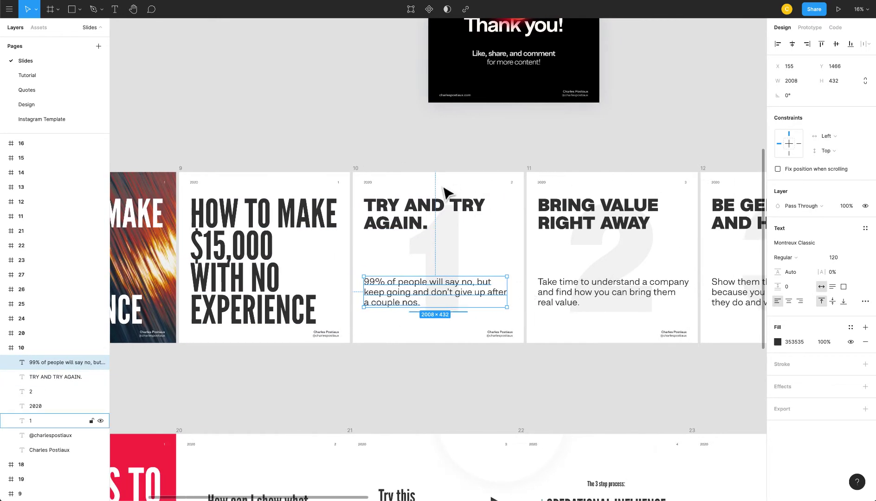
{"action": "scroll", "coordinate": [440, 214], "scroll_direction": "down", "scroll_amount": 6}
{"action": "scroll", "coordinate": [437, 207], "scroll_direction": "up", "scroll_amount": 5}
{"action": "scroll", "coordinate": [428, 218], "scroll_direction": "down", "scroll_amount": 5}
{"action": "left_click_drag", "start_coordinate": [510, 263], "coordinate": [400, 263]}
{"action": "left_click", "coordinate": [400, 264]}
{"action": "left_click_drag", "start_coordinate": [522, 264], "coordinate": [572, 261]}
{"action": "scroll", "coordinate": [270, 218], "scroll_direction": "up", "scroll_amount": 3}
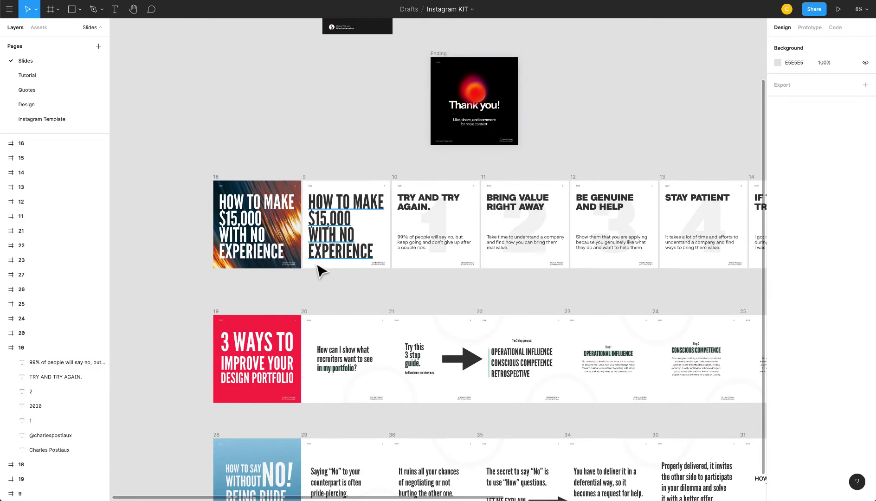
{"action": "scroll", "coordinate": [320, 260], "scroll_direction": "down", "scroll_amount": 2}
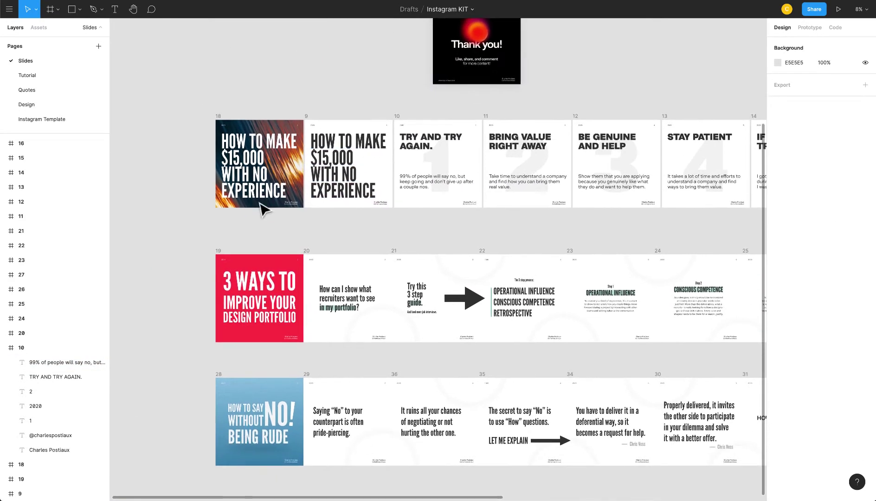
Open the Tutorial page and look through its social media screen slides from frame 1 to frame 10.
{"action": "left_click", "coordinate": [35, 77]}
{"action": "scroll", "coordinate": [150, 289], "scroll_direction": "up", "scroll_amount": 10}
{"action": "scroll", "coordinate": [215, 270], "scroll_direction": "down", "scroll_amount": 5}
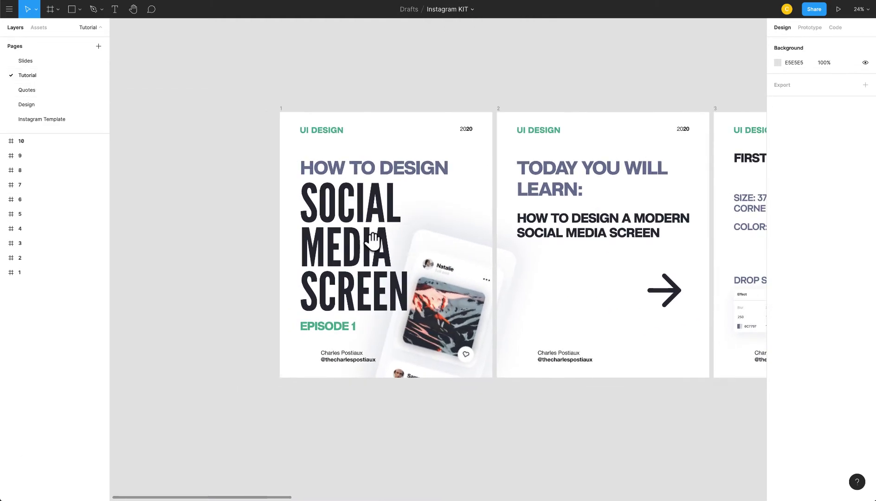
{"action": "scroll", "coordinate": [366, 274], "scroll_direction": "up", "scroll_amount": 2}
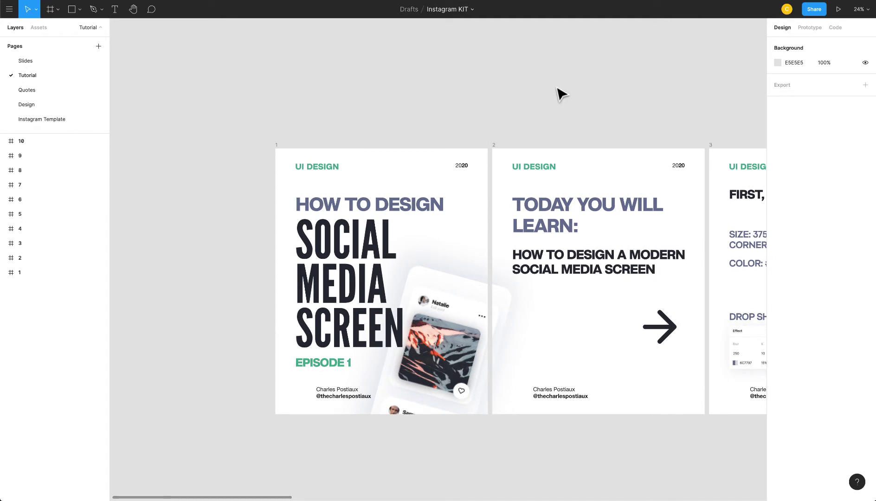
{"action": "scroll", "coordinate": [519, 229], "scroll_direction": "down", "scroll_amount": 2}
{"action": "left_click_drag", "start_coordinate": [618, 266], "coordinate": [569, 266]}
{"action": "left_click_drag", "start_coordinate": [661, 257], "coordinate": [209, 266]}
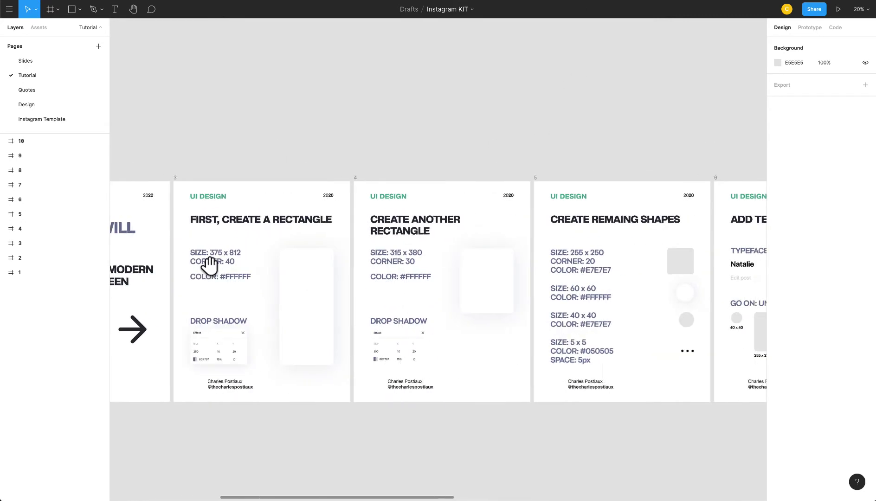
{"action": "scroll", "coordinate": [542, 277], "scroll_direction": "right", "scroll_amount": 15}
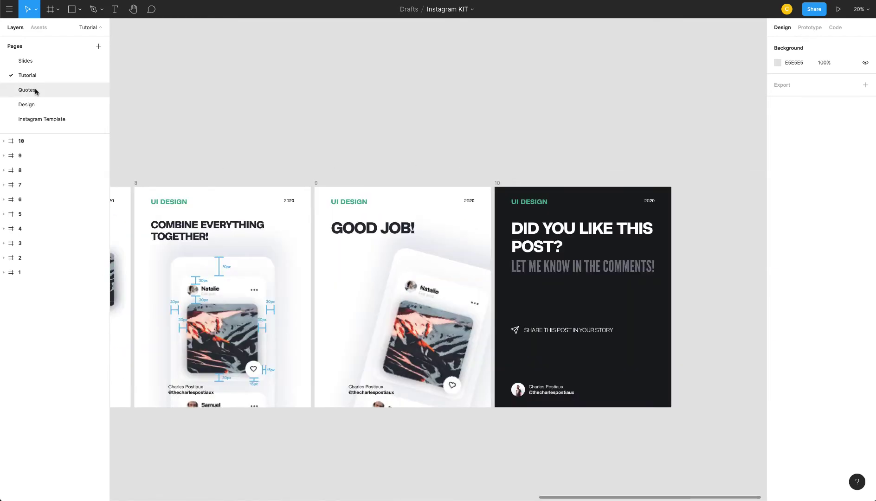
Look over the post layouts on the Quotes page and the Design page.
{"action": "left_click", "coordinate": [35, 90]}
{"action": "scroll", "coordinate": [331, 292], "scroll_direction": "down", "scroll_amount": 3}
{"action": "scroll", "coordinate": [331, 292], "scroll_direction": "up", "scroll_amount": 1}
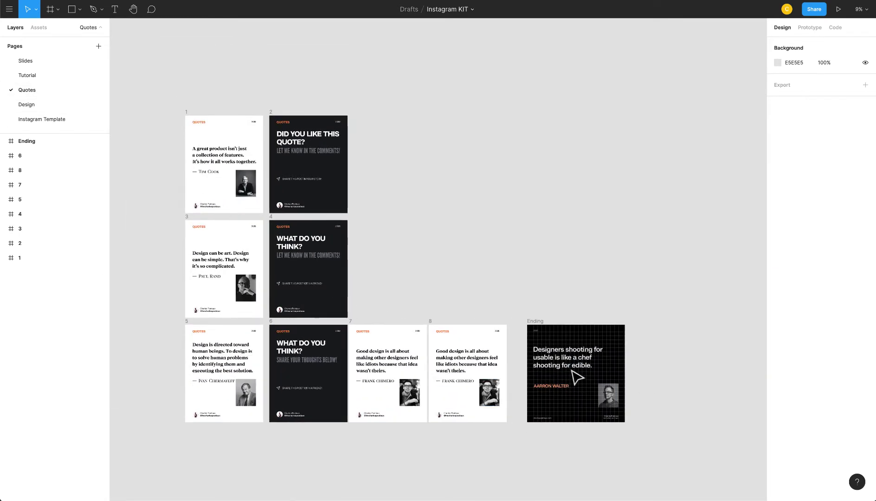
{"action": "left_click", "coordinate": [38, 103]}
{"action": "scroll", "coordinate": [281, 191], "scroll_direction": "down", "scroll_amount": 2}
Open the Instagram Template page and examine the preview frames in its Presentation section.
{"action": "left_click", "coordinate": [45, 119]}
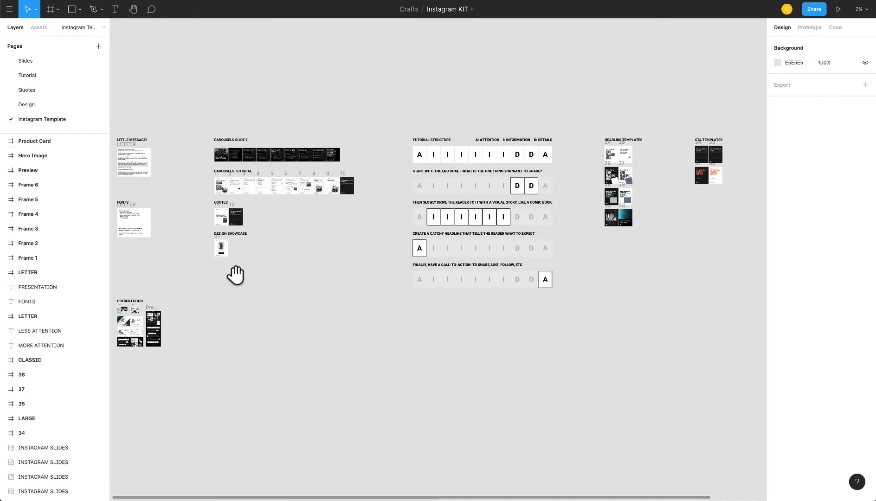
{"action": "left_click_drag", "start_coordinate": [251, 276], "coordinate": [487, 304]}
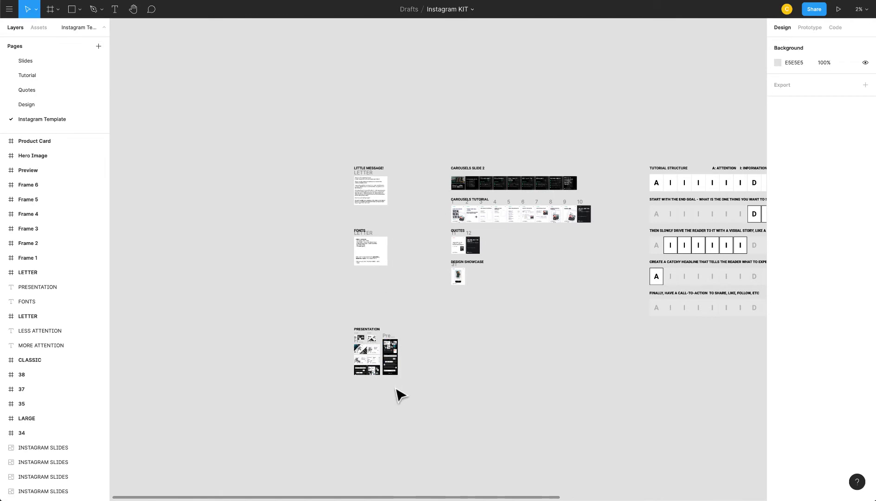
{"action": "scroll", "coordinate": [399, 395], "scroll_direction": "up", "scroll_amount": 5}
{"action": "scroll", "coordinate": [266, 229], "scroll_direction": "up", "scroll_amount": 5}
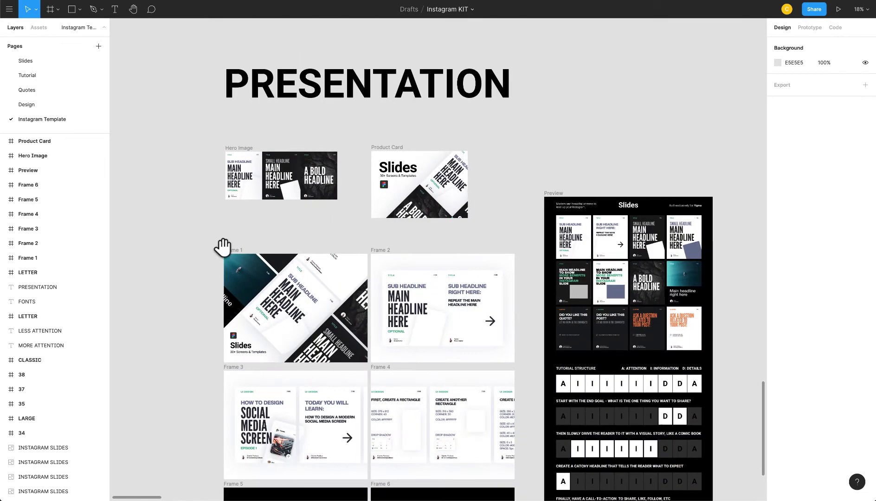
{"action": "left_click_drag", "start_coordinate": [222, 249], "coordinate": [196, 107]}
{"action": "scroll", "coordinate": [698, 104], "scroll_direction": "up", "scroll_amount": 3}
{"action": "left_click_drag", "start_coordinate": [542, 363], "coordinate": [809, 143]}
{"action": "left_click_drag", "start_coordinate": [274, 183], "coordinate": [536, 286]}
{"action": "scroll", "coordinate": [516, 275], "scroll_direction": "down", "scroll_amount": 5}
Examine the Carousels Slide 2, Carousels Tutorial and Quotes sections of the Instagram Template page.
{"action": "left_click_drag", "start_coordinate": [642, 117], "coordinate": [209, 428]}
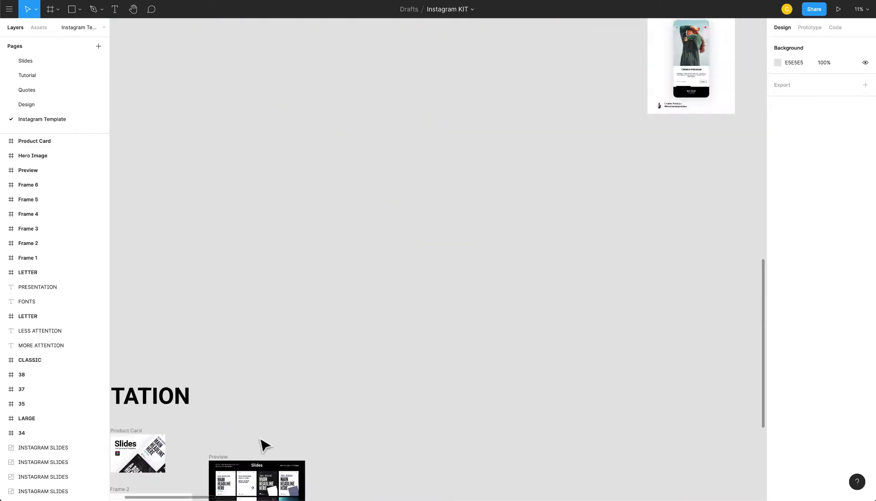
{"action": "scroll", "coordinate": [259, 439], "scroll_direction": "down", "scroll_amount": 2}
{"action": "scroll", "coordinate": [264, 446], "scroll_direction": "down", "scroll_amount": 3}
{"action": "left_click_drag", "start_coordinate": [528, 228], "coordinate": [353, 397]}
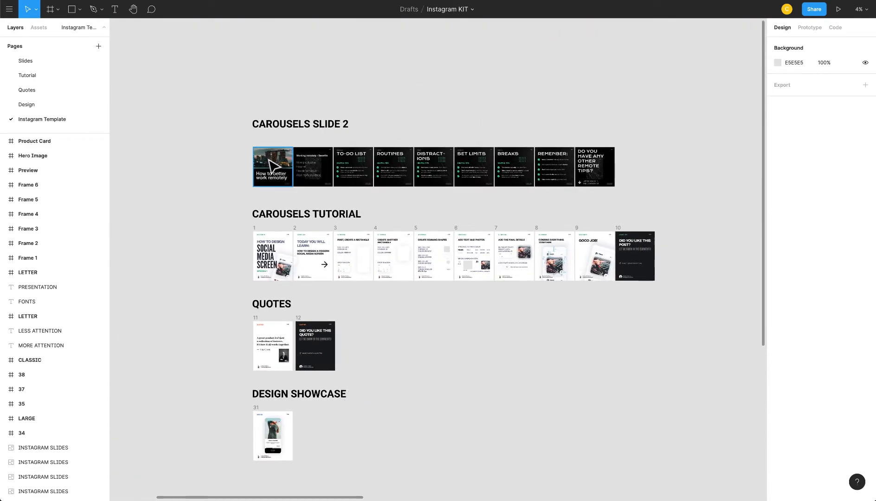
{"action": "scroll", "coordinate": [260, 156], "scroll_direction": "up", "scroll_amount": 4}
{"action": "scroll", "coordinate": [299, 218], "scroll_direction": "down", "scroll_amount": 3}
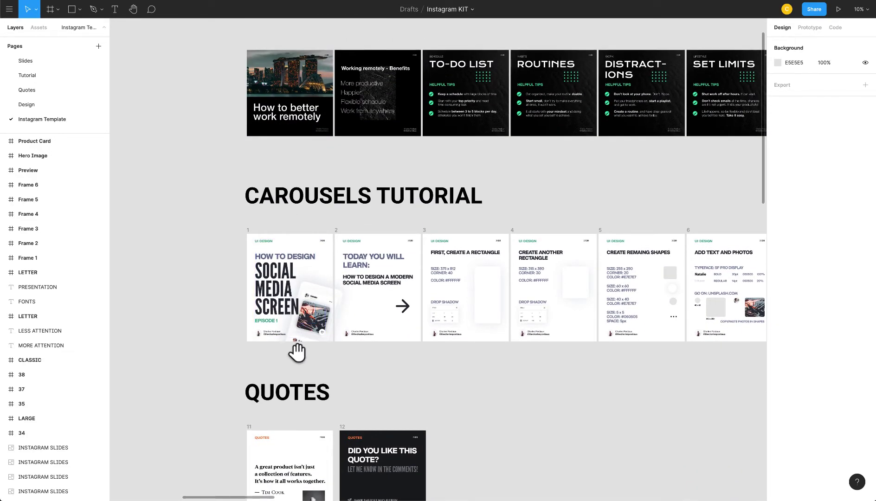
{"action": "scroll", "coordinate": [297, 353], "scroll_direction": "down", "scroll_amount": 3}
{"action": "scroll", "coordinate": [342, 385], "scroll_direction": "up", "scroll_amount": 2}
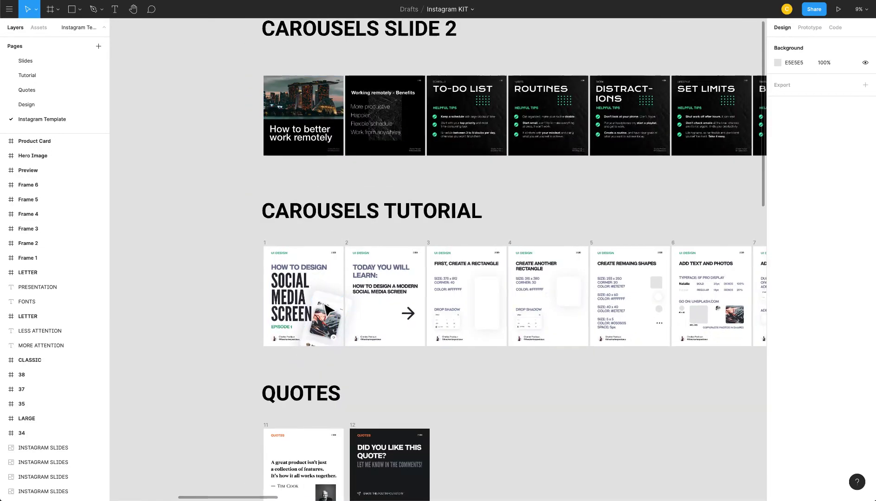
{"action": "scroll", "coordinate": [383, 412], "scroll_direction": "down", "scroll_amount": 5}
Read the Tutorial Structure chart explaining the attention, information and details slide order.
{"action": "left_click_drag", "start_coordinate": [481, 406], "coordinate": [142, 255]}
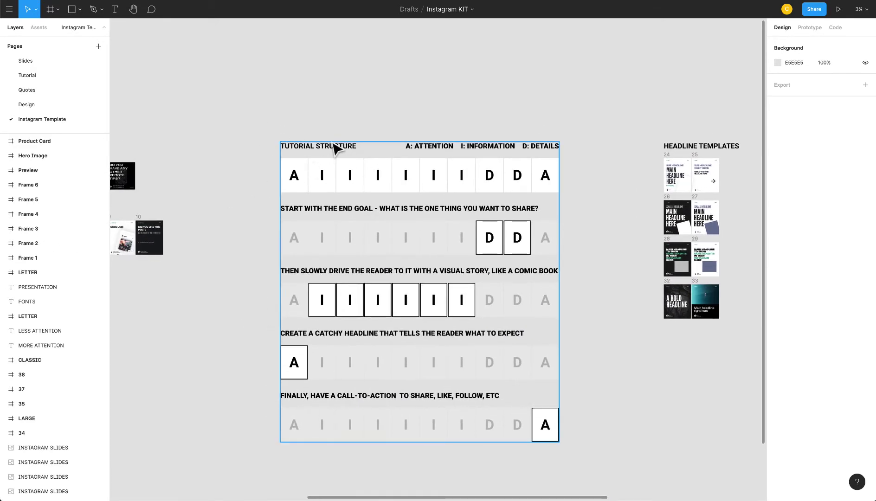
{"action": "scroll", "coordinate": [307, 230], "scroll_direction": "up", "scroll_amount": 2}
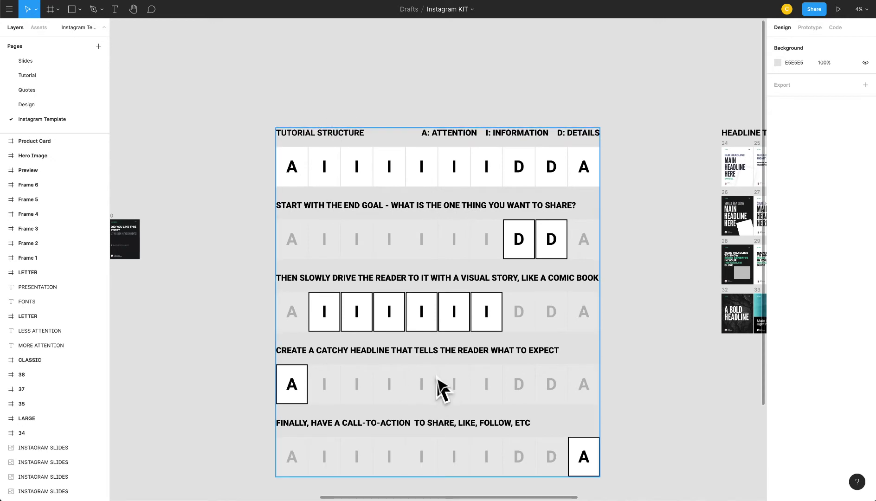
{"action": "scroll", "coordinate": [440, 385], "scroll_direction": "down", "scroll_amount": 3}
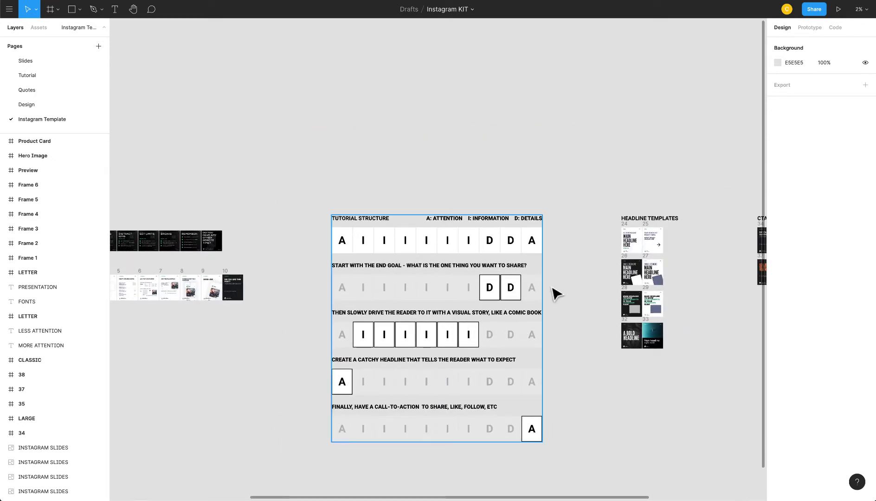
Examine the Headline Templates, CTA Templates and Instagram Posting Sizes sections.
{"action": "scroll", "coordinate": [743, 261], "scroll_direction": "up", "scroll_amount": 5}
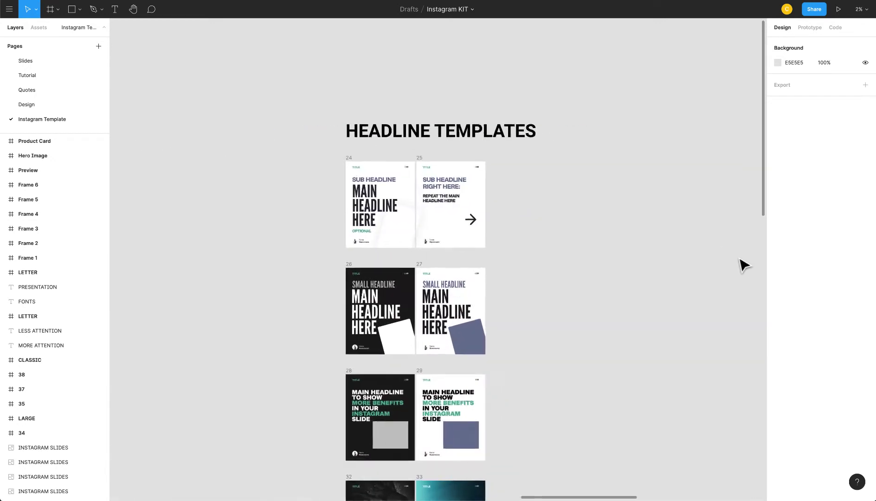
{"action": "left_click_drag", "start_coordinate": [664, 399], "coordinate": [640, 320]}
{"action": "scroll", "coordinate": [625, 332], "scroll_direction": "down", "scroll_amount": 3}
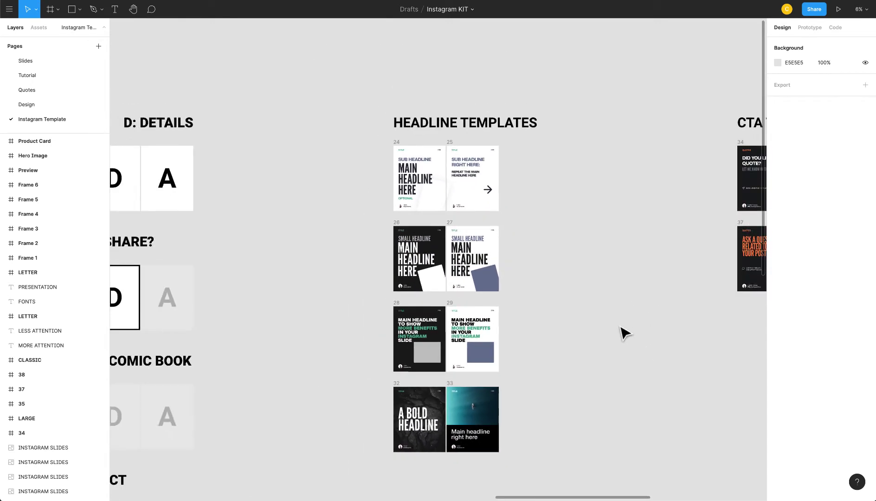
{"action": "scroll", "coordinate": [552, 255], "scroll_direction": "down", "scroll_amount": 2}
{"action": "left_click_drag", "start_coordinate": [651, 233], "coordinate": [278, 264]}
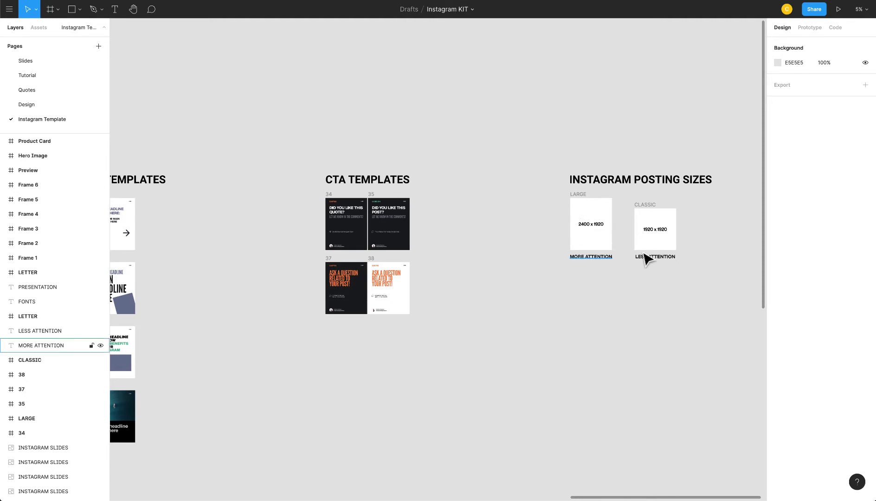
{"action": "scroll", "coordinate": [631, 234], "scroll_direction": "down", "scroll_amount": 5}
{"action": "scroll", "coordinate": [503, 289], "scroll_direction": "left", "scroll_amount": 10}
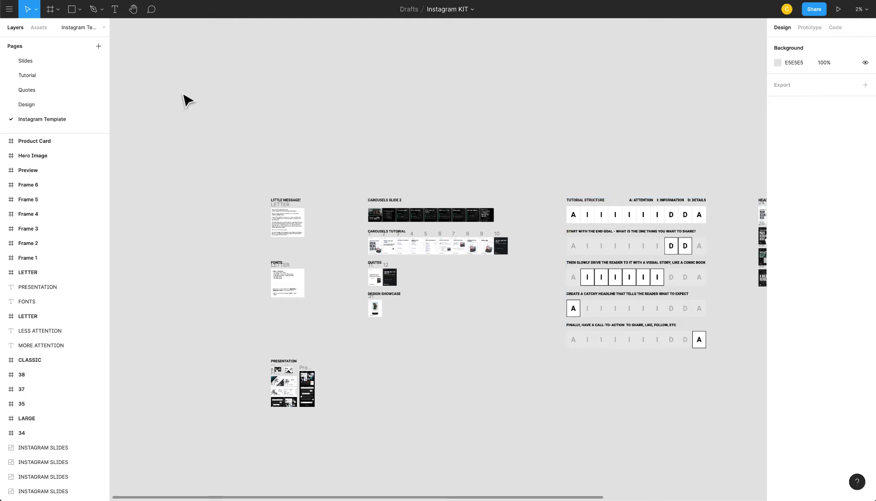
Return to the Slides page by way of the other pages and look over its carousel rows.
{"action": "left_click", "coordinate": [54, 105]}
{"action": "left_click", "coordinate": [49, 90]}
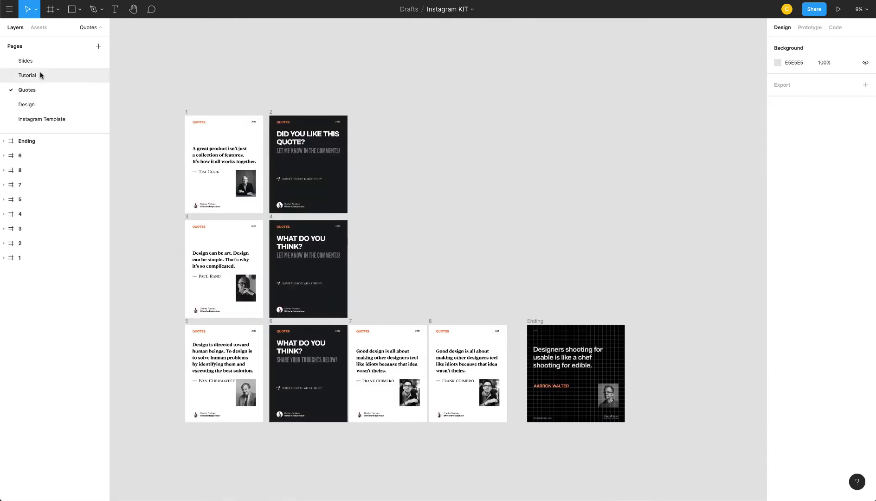
{"action": "left_click", "coordinate": [41, 75]}
{"action": "left_click", "coordinate": [43, 61]}
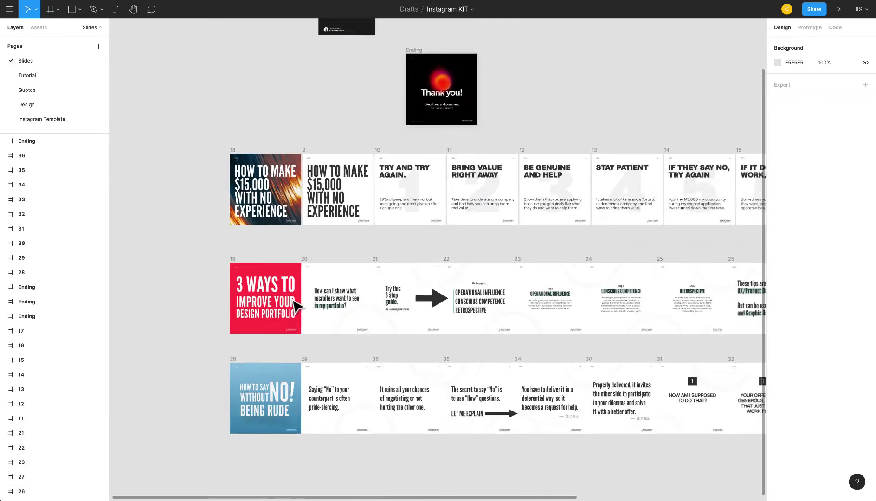
{"action": "scroll", "coordinate": [293, 300], "scroll_direction": "down", "scroll_amount": 2}
{"action": "scroll", "coordinate": [282, 313], "scroll_direction": "up", "scroll_amount": 4}
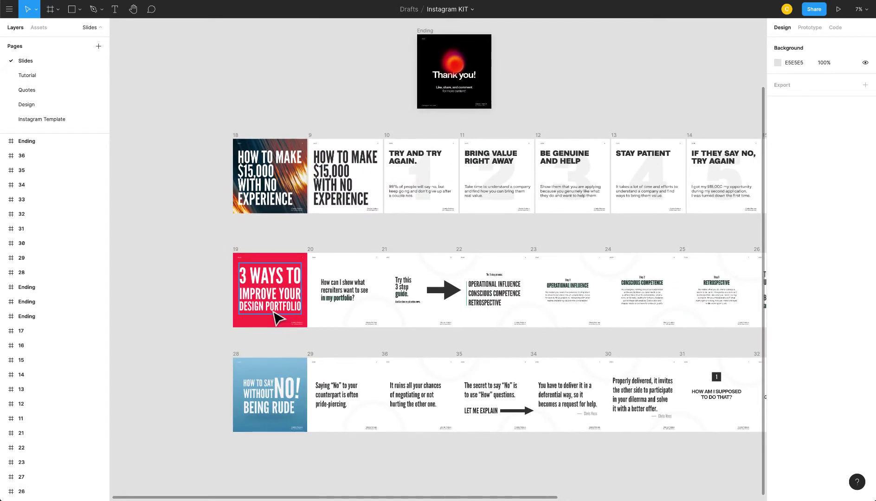
{"action": "scroll", "coordinate": [283, 317], "scroll_direction": "down", "scroll_amount": 1}
{"action": "scroll", "coordinate": [303, 306], "scroll_direction": "up", "scroll_amount": 3}
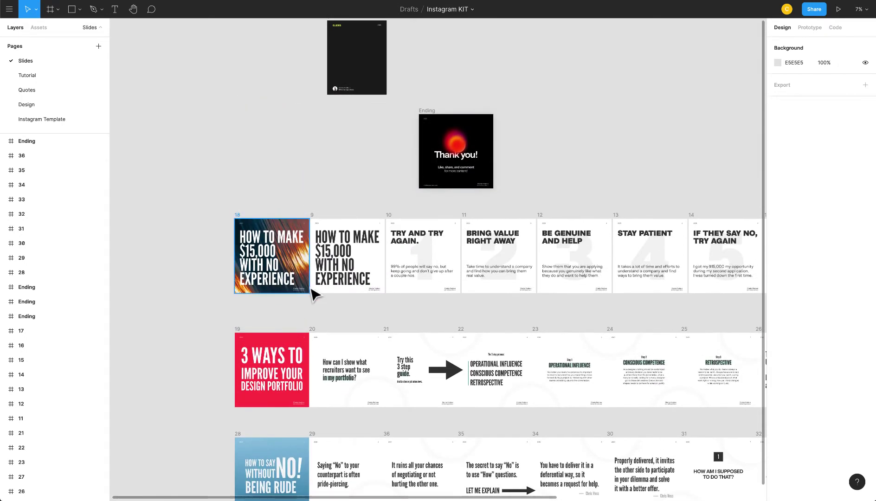
Examine the standalone "Thank you!" Ending frame and its call to like, share and comment.
{"action": "scroll", "coordinate": [514, 203], "scroll_direction": "up", "scroll_amount": 2}
{"action": "scroll", "coordinate": [460, 257], "scroll_direction": "up", "scroll_amount": 5}
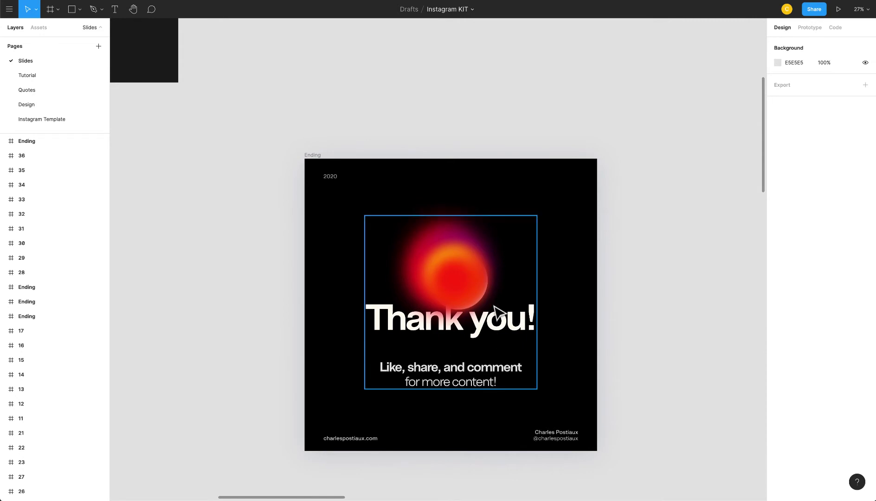
{"action": "scroll", "coordinate": [495, 316], "scroll_direction": "down", "scroll_amount": 5}
{"action": "scroll", "coordinate": [498, 325], "scroll_direction": "up", "scroll_amount": 5}
{"action": "scroll", "coordinate": [373, 330], "scroll_direction": "up", "scroll_amount": 3}
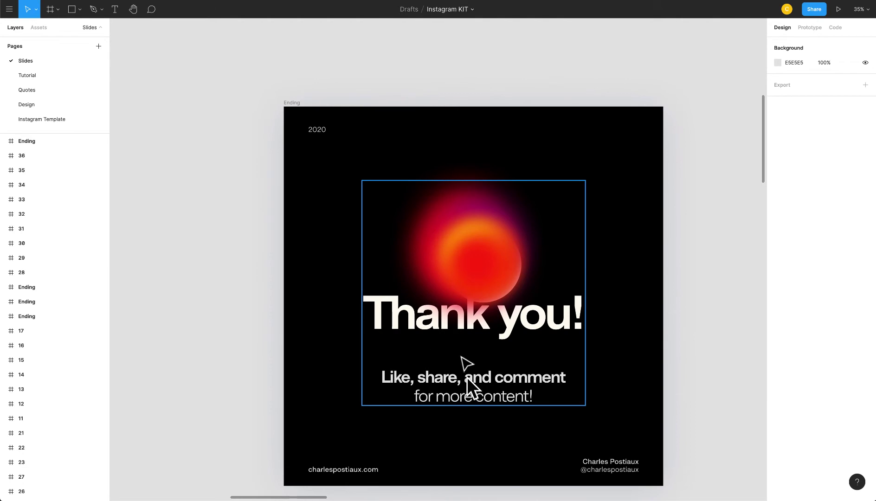
{"action": "scroll", "coordinate": [502, 362], "scroll_direction": "down", "scroll_amount": 8}
{"action": "left_click_drag", "start_coordinate": [504, 368], "coordinate": [538, 230]}
Compare the headline covers of the three carousels, frames 18, 19 and 28.
{"action": "scroll", "coordinate": [482, 299], "scroll_direction": "down", "scroll_amount": 2}
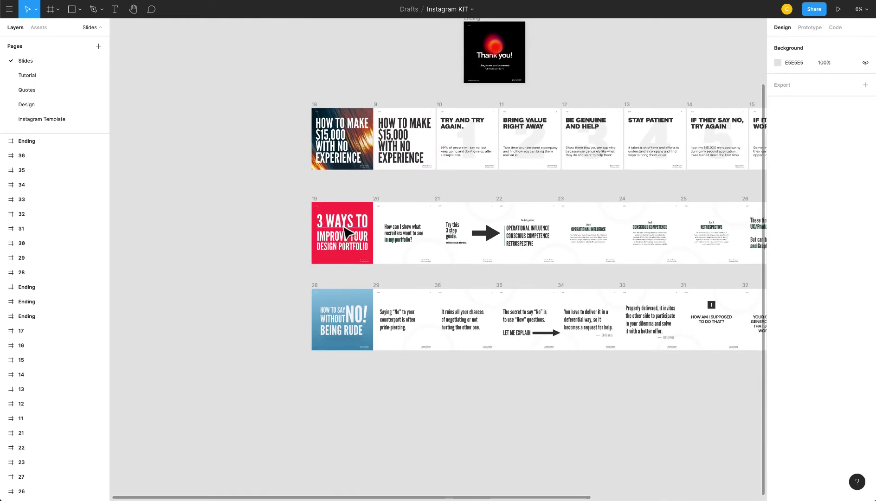
{"action": "scroll", "coordinate": [343, 209], "scroll_direction": "up", "scroll_amount": 4}
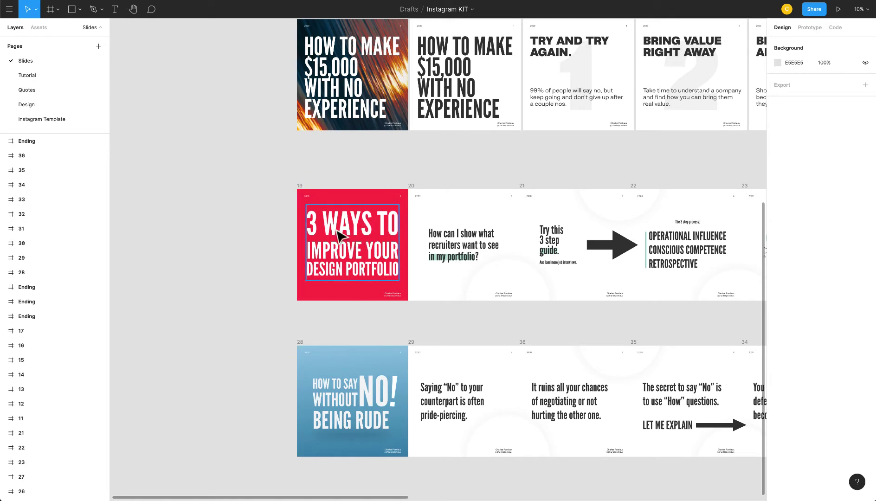
{"action": "scroll", "coordinate": [367, 268], "scroll_direction": "down", "scroll_amount": 3}
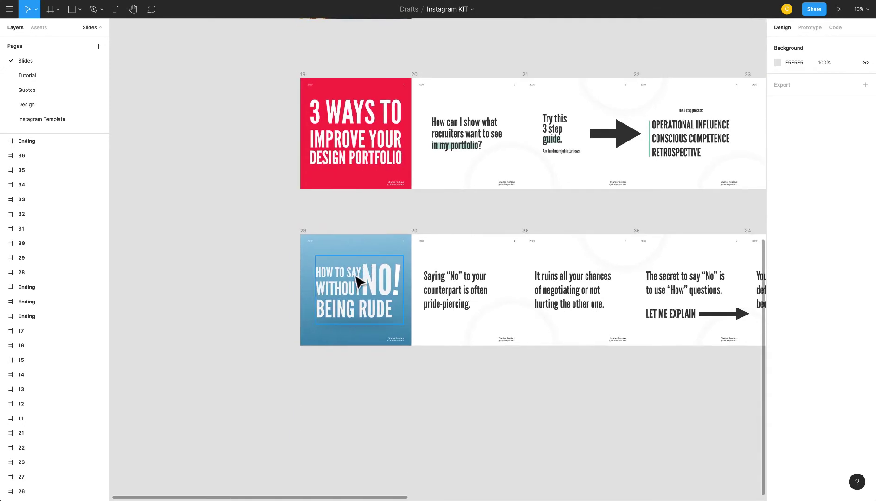
{"action": "scroll", "coordinate": [360, 316], "scroll_direction": "down", "scroll_amount": 2}
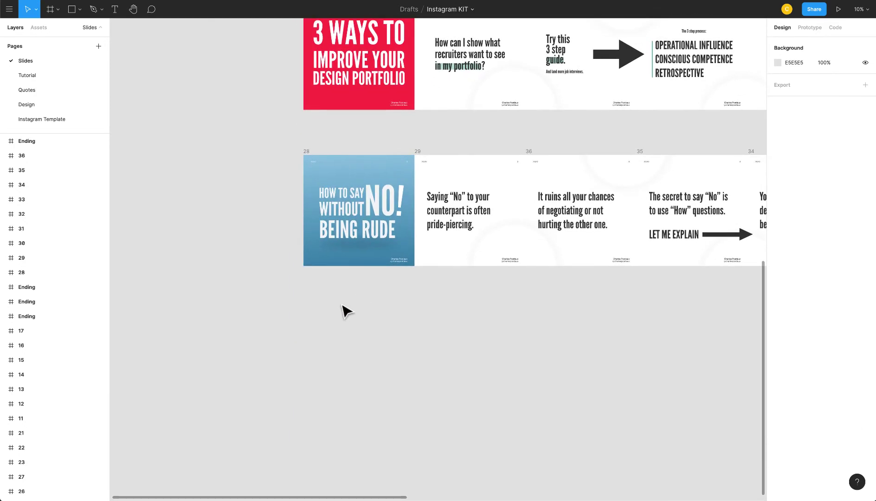
{"action": "scroll", "coordinate": [316, 166], "scroll_direction": "up", "scroll_amount": 6}
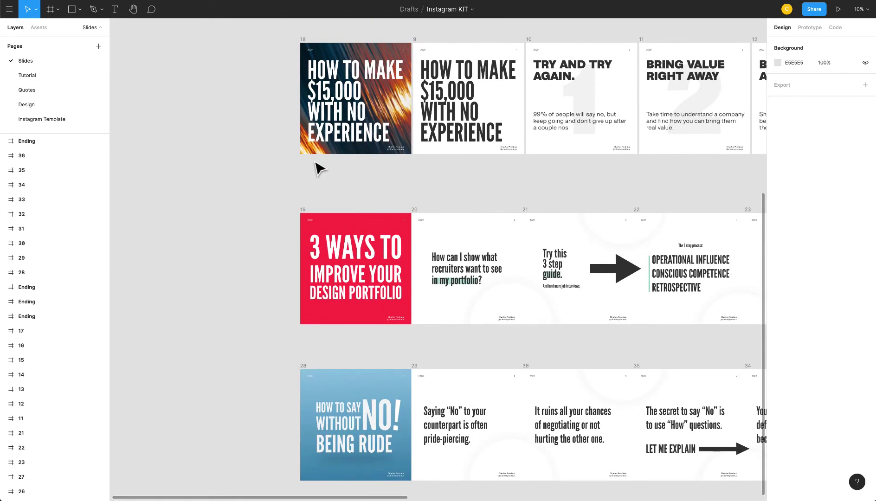
Copy the white frame 9 and paste it directly below the blue cover, frame 28, aligned with its left edge.
{"action": "left_click", "coordinate": [417, 40]}
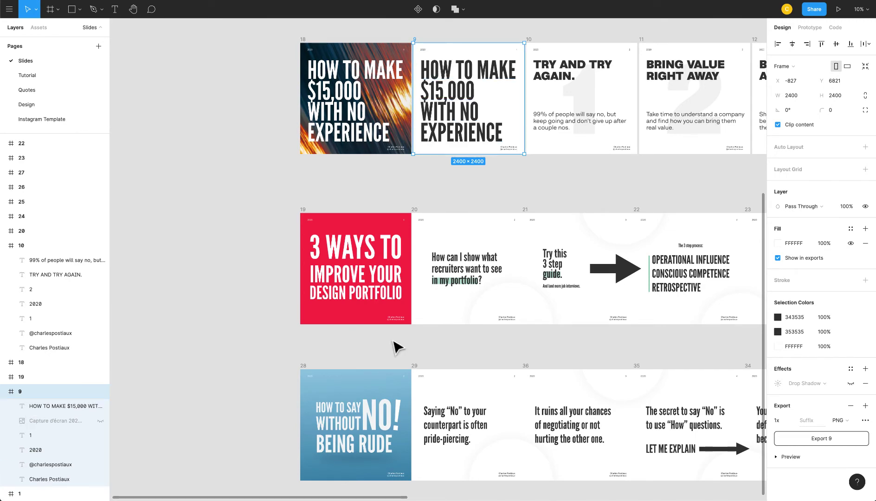
{"action": "scroll", "coordinate": [362, 432], "scroll_direction": "down", "scroll_amount": 8}
{"action": "left_click", "coordinate": [376, 399]}
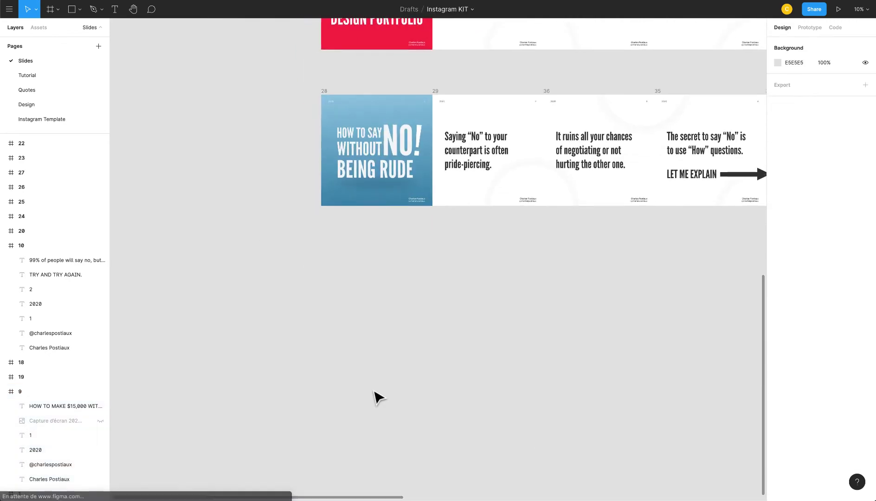
{"action": "key", "text": "ctrl+v"}
{"action": "left_click_drag", "start_coordinate": [389, 206], "coordinate": [325, 253]}
{"action": "left_click", "coordinate": [303, 270]}
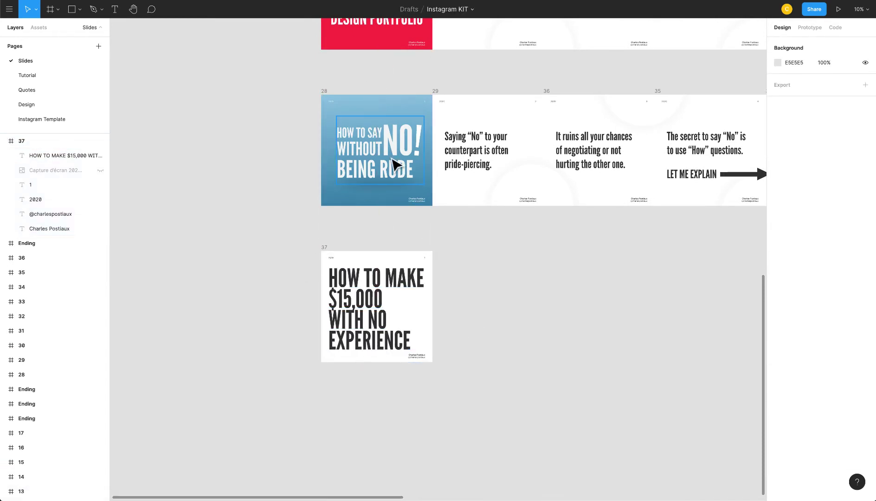
Examine the year, page number and author credit on the copied frame, and the same elements across the carousel row above.
{"action": "scroll", "coordinate": [371, 371], "scroll_direction": "up", "scroll_amount": 5}
{"action": "scroll", "coordinate": [387, 387], "scroll_direction": "up", "scroll_amount": 3}
{"action": "scroll", "coordinate": [391, 153], "scroll_direction": "down", "scroll_amount": 8}
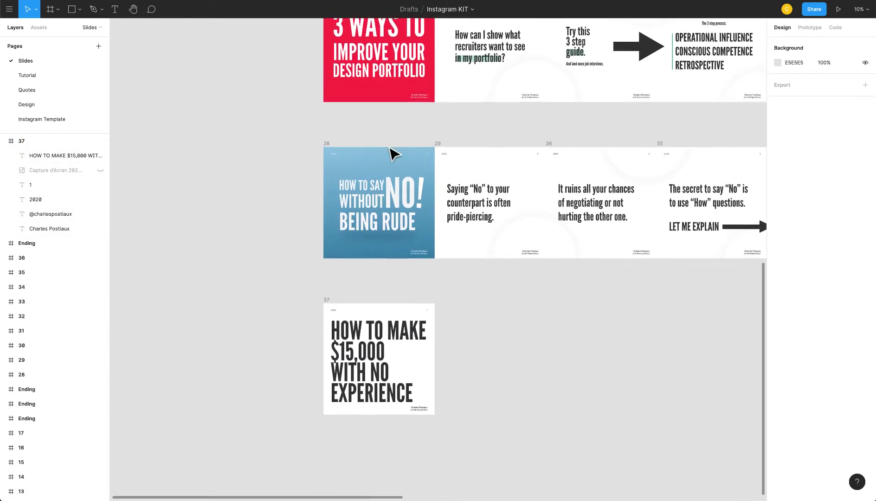
{"action": "scroll", "coordinate": [412, 239], "scroll_direction": "up", "scroll_amount": 5}
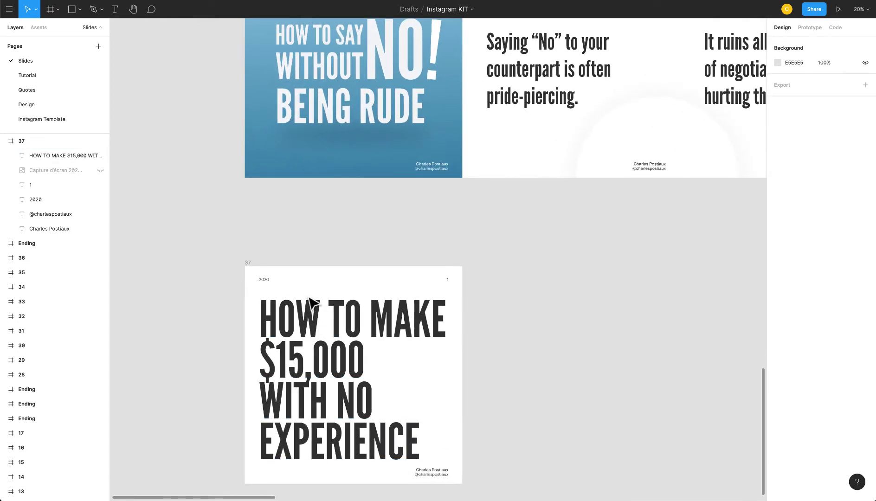
{"action": "scroll", "coordinate": [278, 251], "scroll_direction": "down", "scroll_amount": 2}
{"action": "left_click", "coordinate": [276, 232]}
{"action": "scroll", "coordinate": [270, 234], "scroll_direction": "up", "scroll_amount": 3}
{"action": "left_click", "coordinate": [600, 236]}
{"action": "scroll", "coordinate": [602, 243], "scroll_direction": "down", "scroll_amount": 5}
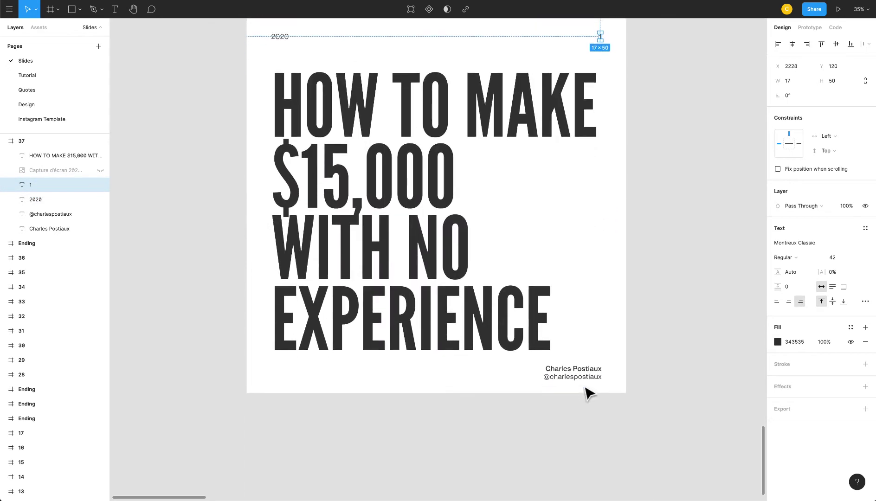
{"action": "left_click", "coordinate": [583, 374]}
{"action": "left_click", "coordinate": [580, 367]}
{"action": "scroll", "coordinate": [602, 339], "scroll_direction": "up", "scroll_amount": 4}
{"action": "left_click", "coordinate": [605, 246]}
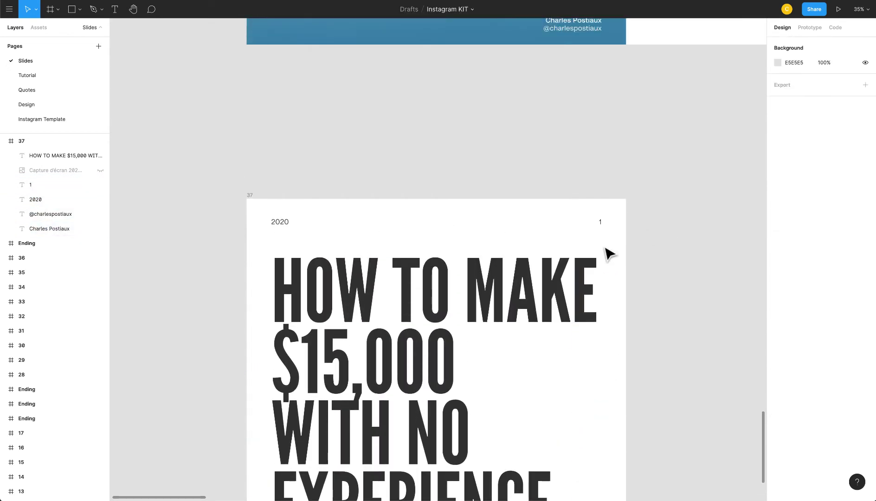
{"action": "scroll", "coordinate": [606, 240], "scroll_direction": "down", "scroll_amount": 6}
{"action": "scroll", "coordinate": [611, 232], "scroll_direction": "up", "scroll_amount": 3}
{"action": "scroll", "coordinate": [603, 232], "scroll_direction": "up", "scroll_amount": 4}
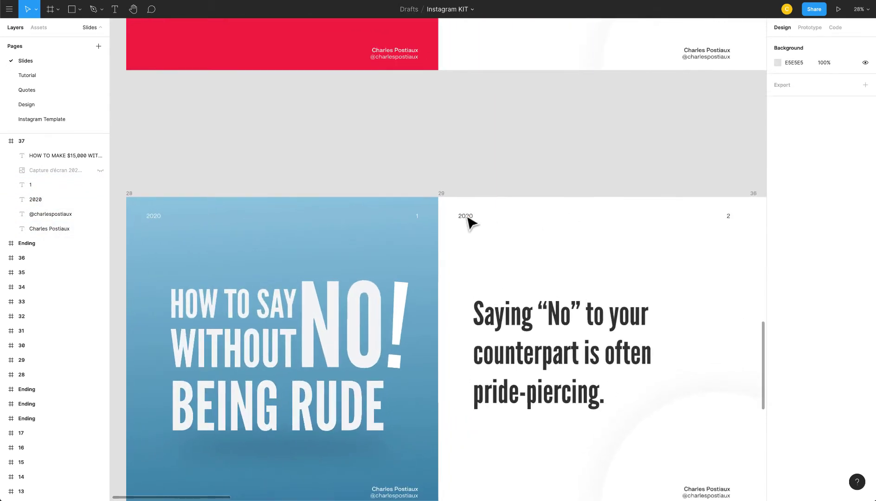
{"action": "scroll", "coordinate": [425, 228], "scroll_direction": "up", "scroll_amount": 2}
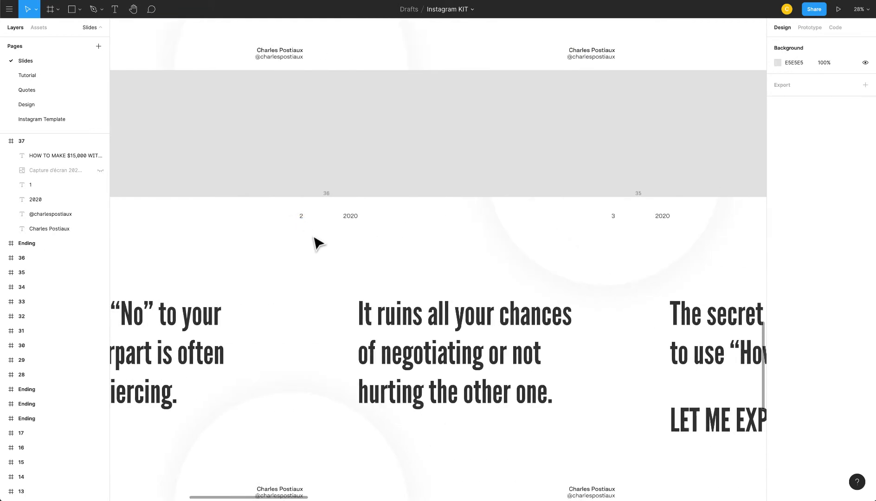
Delete the "HOW TO MAKE $15,000 WITH NO EXPERIENCE" headline from frame 37.
{"action": "scroll", "coordinate": [320, 244], "scroll_direction": "down", "scroll_amount": 5}
{"action": "scroll", "coordinate": [323, 242], "scroll_direction": "down", "scroll_amount": 3}
{"action": "scroll", "coordinate": [322, 242], "scroll_direction": "left", "scroll_amount": 4}
{"action": "left_click", "coordinate": [327, 278]}
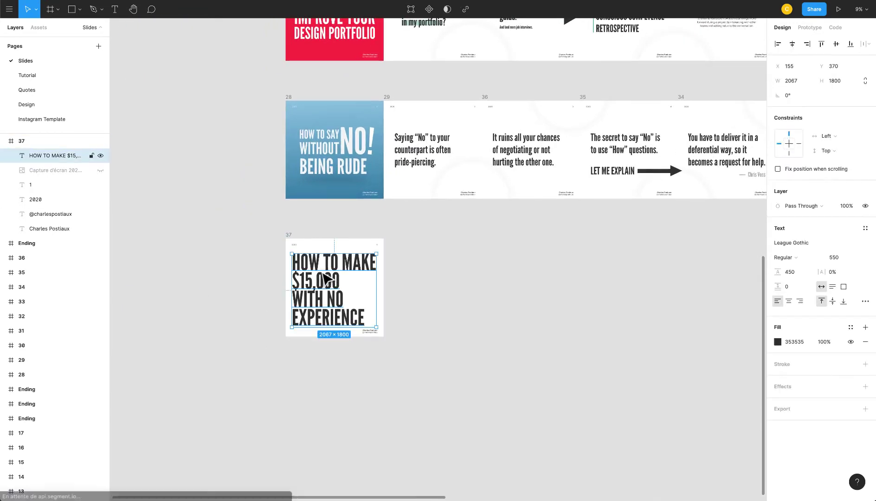
{"action": "key", "text": "Delete"}
Show the rulers and layout guides around the year text in frame 37.
{"action": "scroll", "coordinate": [331, 284], "scroll_direction": "up", "scroll_amount": 5}
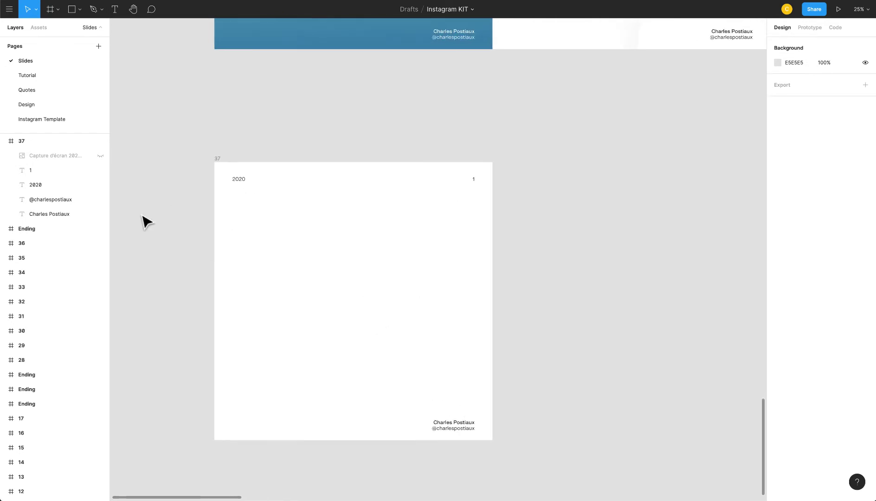
{"action": "left_click", "coordinate": [238, 180]}
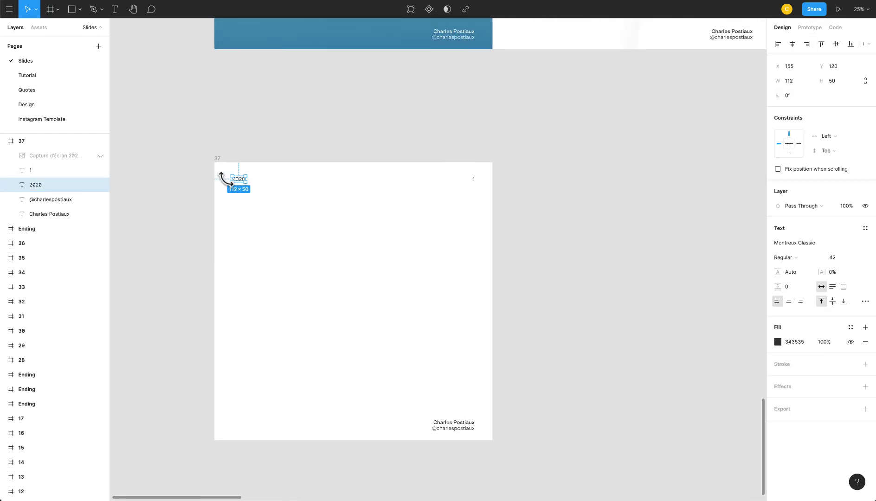
{"action": "key", "text": "shift+r"}
{"action": "scroll", "coordinate": [197, 180], "scroll_direction": "up", "scroll_amount": 5}
{"action": "scroll", "coordinate": [197, 348], "scroll_direction": "up", "scroll_amount": 5}
{"action": "left_click", "coordinate": [341, 301]}
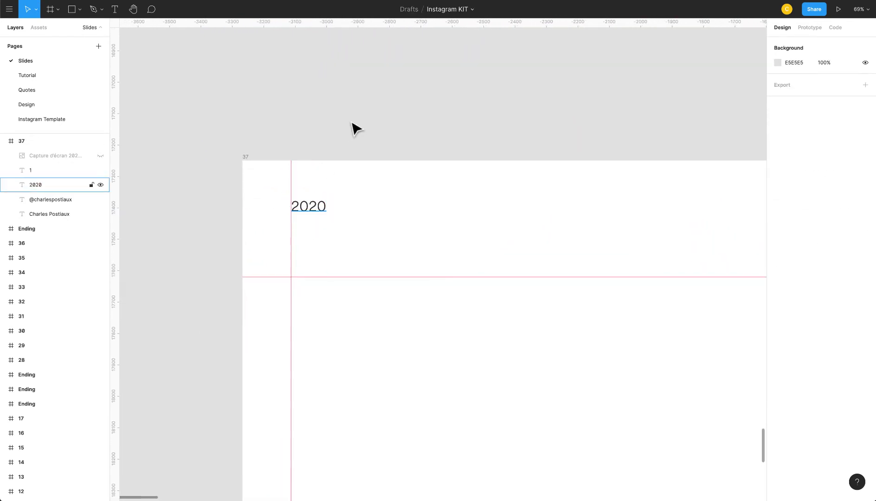
{"action": "left_click_drag", "start_coordinate": [342, 23], "coordinate": [298, 115]}
Measure the distances from the "2020" text to the edges of frame 37.
{"action": "left_click", "coordinate": [316, 207]}
{"action": "key", "text": "alt"}
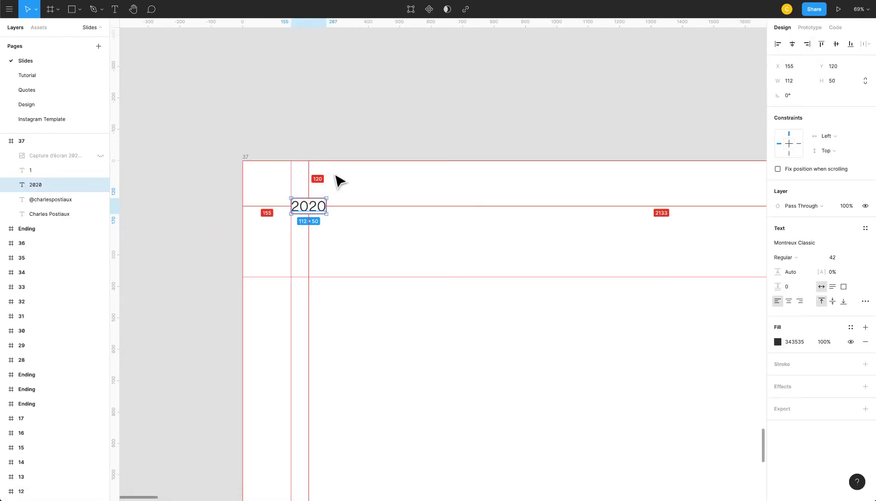
{"action": "key", "text": "alt"}
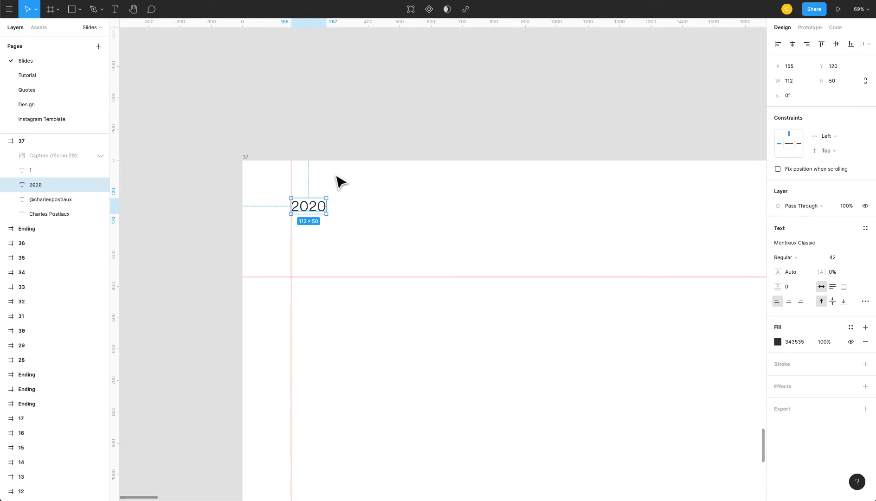
{"action": "key", "text": "alt"}
{"action": "key", "text": "alt"}
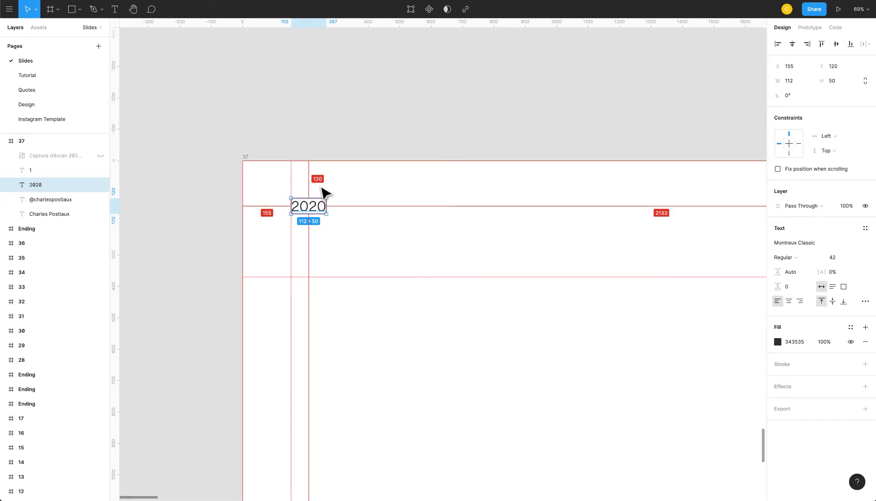
Measure the page number's distances to the frame edges and compare its position with the "2020" text.
{"action": "scroll", "coordinate": [266, 221], "scroll_direction": "right", "scroll_amount": 10}
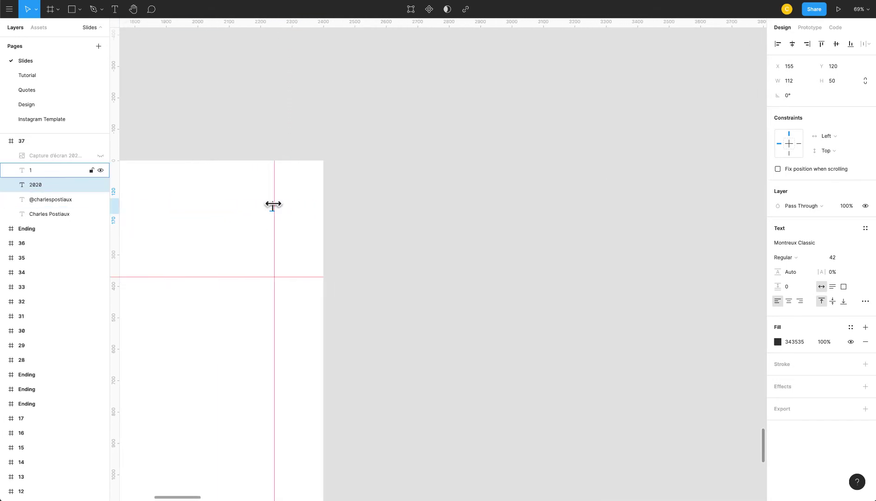
{"action": "left_click", "coordinate": [273, 208]}
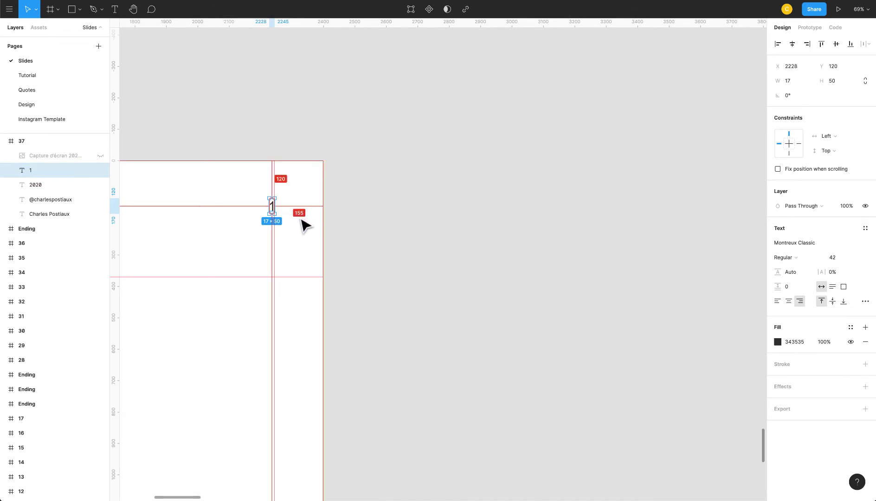
{"action": "scroll", "coordinate": [307, 224], "scroll_direction": "left", "scroll_amount": 10}
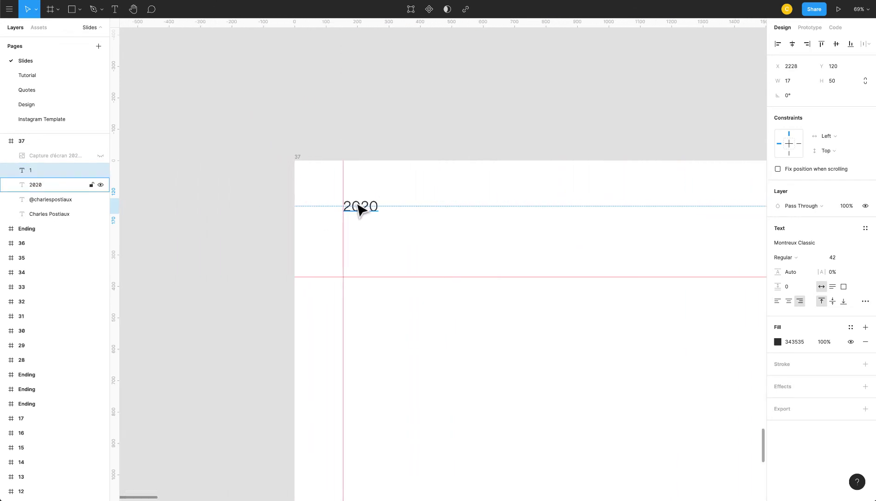
{"action": "left_click", "coordinate": [360, 209]}
{"action": "scroll", "coordinate": [327, 217], "scroll_direction": "right", "scroll_amount": 8}
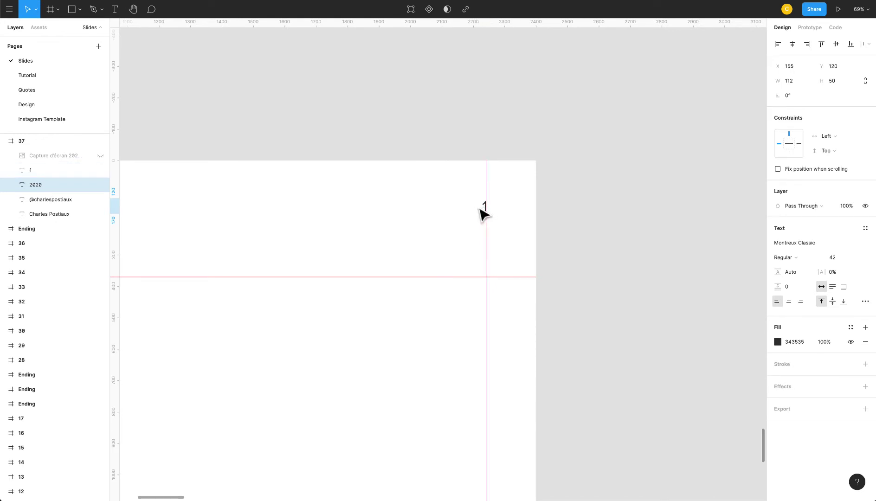
{"action": "left_click", "coordinate": [484, 207]}
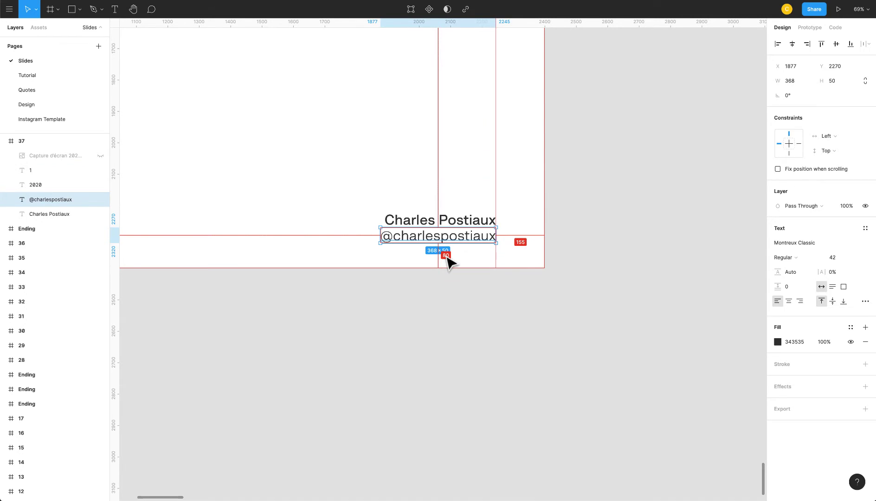
Place a horizontal guide along the lower edge of the account handle text in frame 37's footer.
{"action": "scroll", "coordinate": [448, 262], "scroll_direction": "left", "scroll_amount": 10}
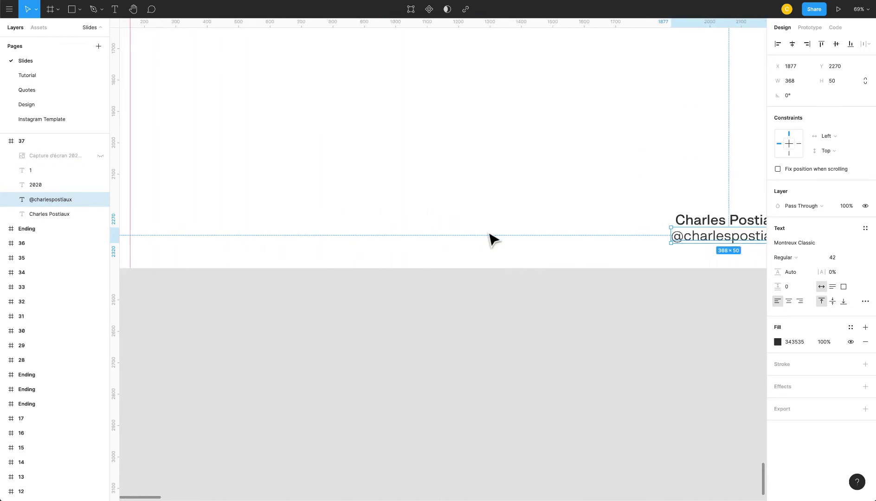
{"action": "scroll", "coordinate": [510, 239], "scroll_direction": "right", "scroll_amount": 2}
{"action": "left_click_drag", "start_coordinate": [508, 23], "coordinate": [541, 243]}
{"action": "scroll", "coordinate": [557, 242], "scroll_direction": "left", "scroll_amount": 10}
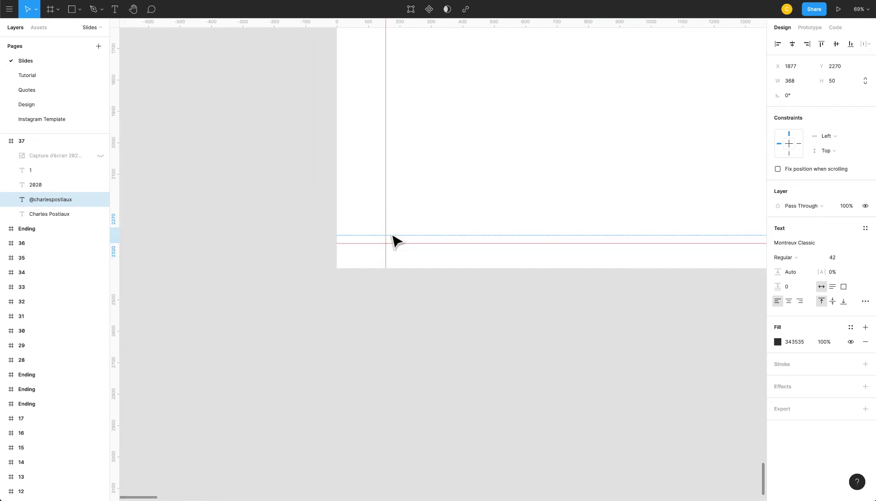
Try out a "hello" text at the crossing of the footer and margin guides, and remove both the text and the footer guide.
{"action": "key", "text": "t"}
{"action": "left_click", "coordinate": [392, 236]}
{"action": "type", "text": "hello"}
{"action": "scroll", "coordinate": [462, 199], "scroll_direction": "left", "scroll_amount": 1}
{"action": "key", "text": "Escape"}
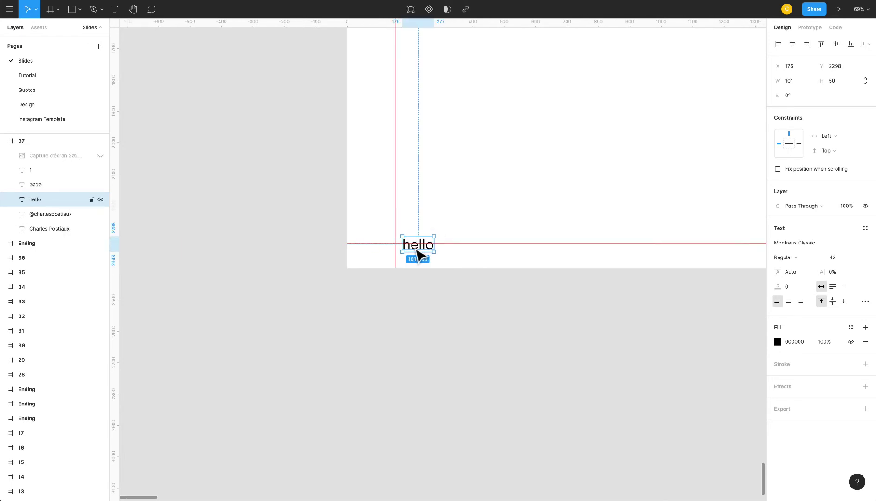
{"action": "left_click_drag", "start_coordinate": [416, 250], "coordinate": [412, 244]}
{"action": "key", "text": "Delete"}
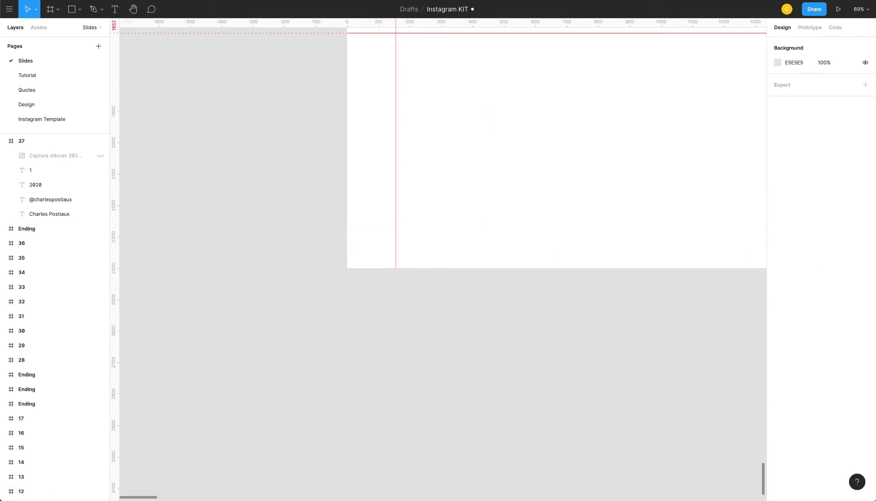
{"action": "left_click", "coordinate": [517, 183]}
Try the author name text in frame 37's footer in Helvetica Neue with the Medium style.
{"action": "scroll", "coordinate": [519, 177], "scroll_direction": "down", "scroll_amount": 5}
{"action": "scroll", "coordinate": [526, 175], "scroll_direction": "up", "scroll_amount": 3}
{"action": "scroll", "coordinate": [526, 176], "scroll_direction": "right", "scroll_amount": 3}
{"action": "scroll", "coordinate": [591, 166], "scroll_direction": "up", "scroll_amount": 3}
{"action": "left_click", "coordinate": [575, 337]}
{"action": "scroll", "coordinate": [575, 323], "scroll_direction": "up", "scroll_amount": 4}
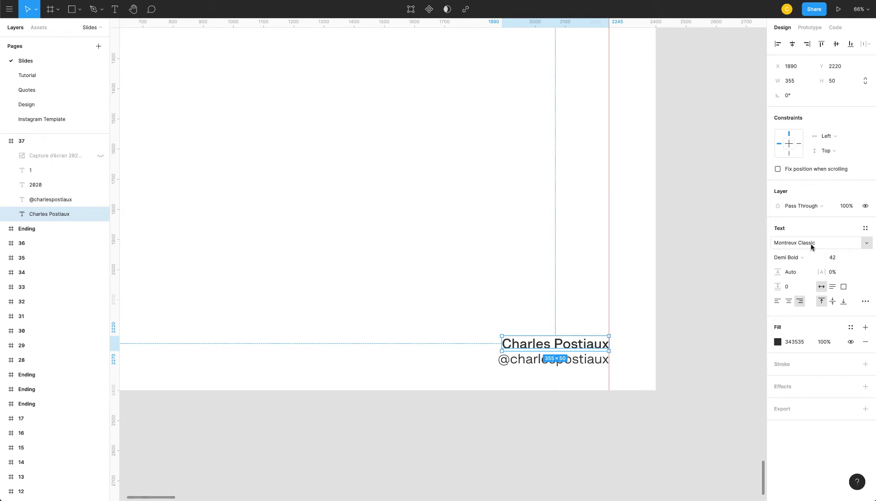
{"action": "scroll", "coordinate": [550, 313], "scroll_direction": "down", "scroll_amount": 4}
{"action": "scroll", "coordinate": [550, 313], "scroll_direction": "up", "scroll_amount": 4}
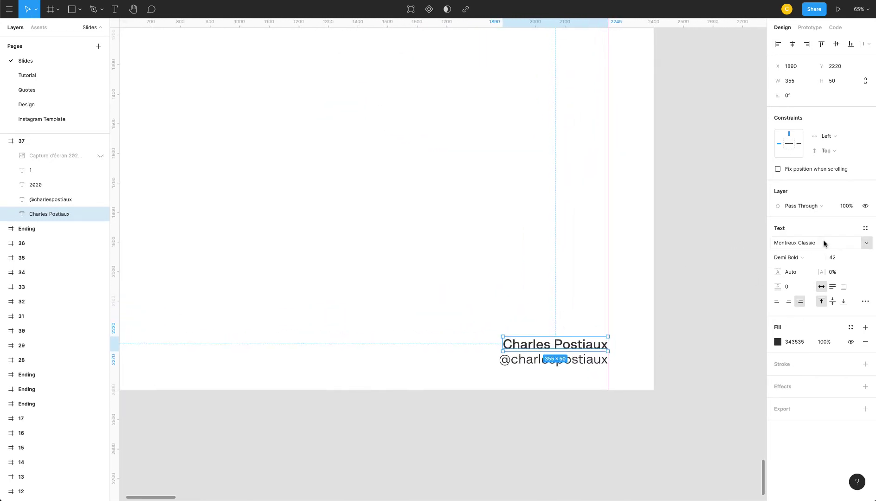
{"action": "left_click", "coordinate": [818, 244]}
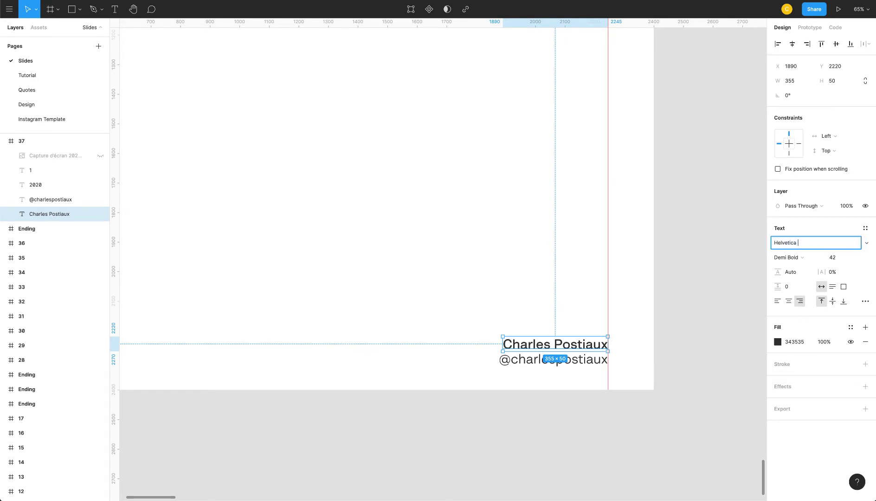
{"action": "key", "text": "Return"}
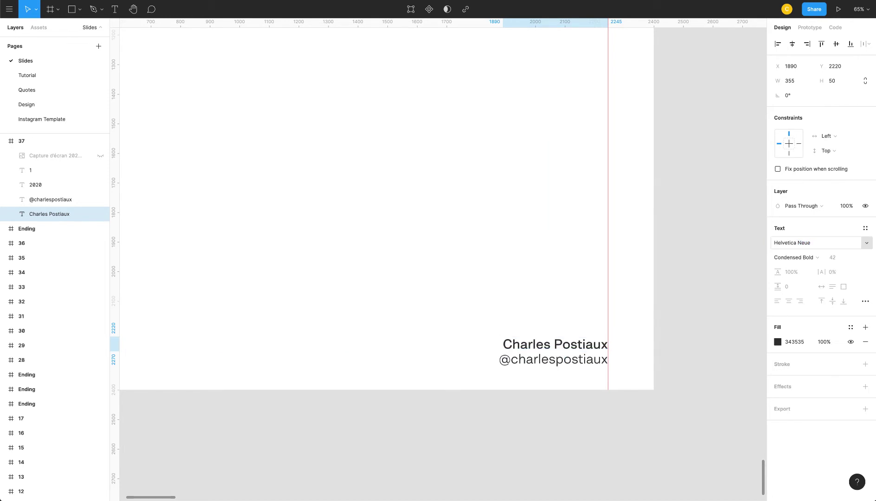
{"action": "left_click", "coordinate": [799, 258]}
{"action": "left_click", "coordinate": [803, 328]}
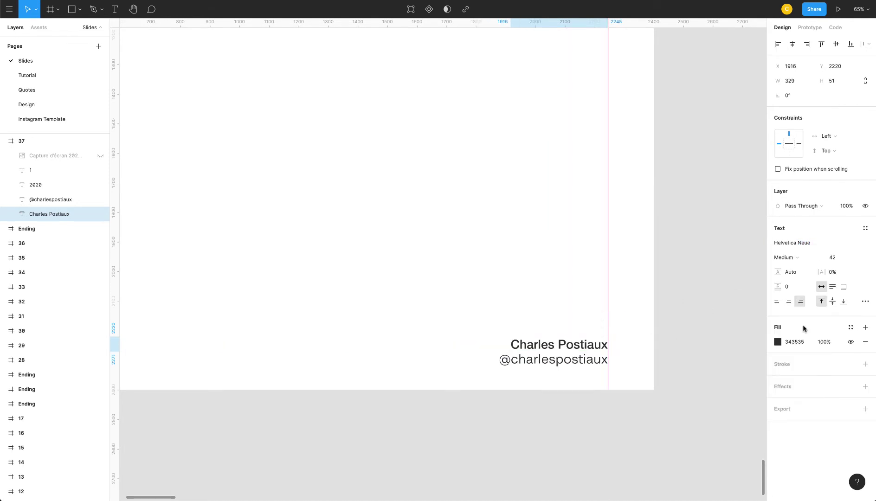
{"action": "key", "text": "Escape"}
{"action": "scroll", "coordinate": [593, 354], "scroll_direction": "up", "scroll_amount": 5}
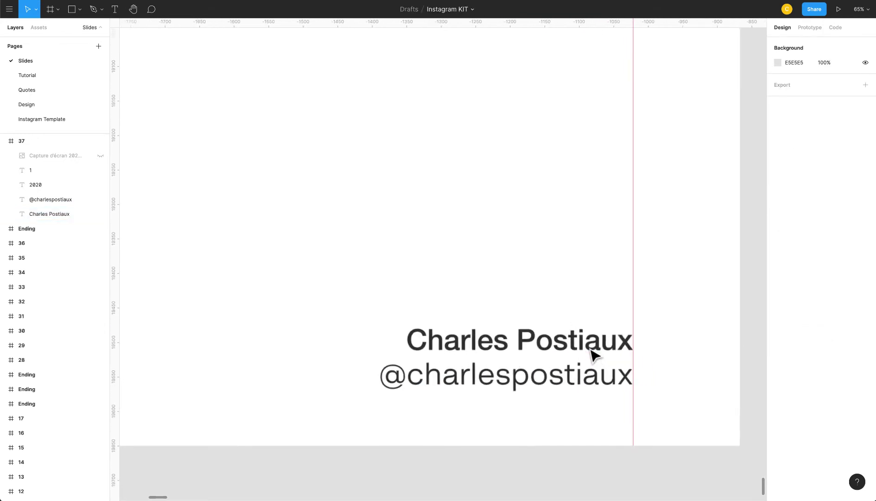
Undo the font and style changes on the author name text in frame 37's footer.
{"action": "key", "text": "super+z"}
{"action": "key", "text": "super+z"}
{"action": "key", "text": "super+z"}
{"action": "scroll", "coordinate": [579, 346], "scroll_direction": "down", "scroll_amount": 5}
{"action": "scroll", "coordinate": [585, 353], "scroll_direction": "up", "scroll_amount": 5}
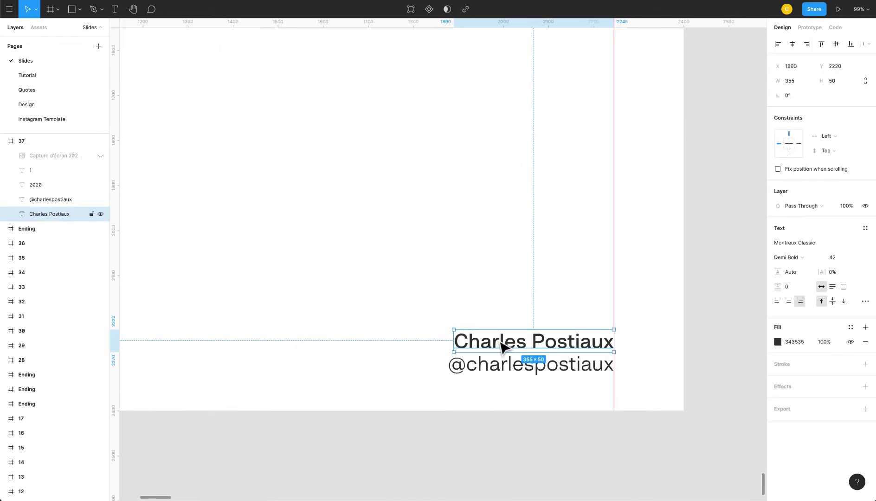
{"action": "scroll", "coordinate": [502, 346], "scroll_direction": "up", "scroll_amount": 2}
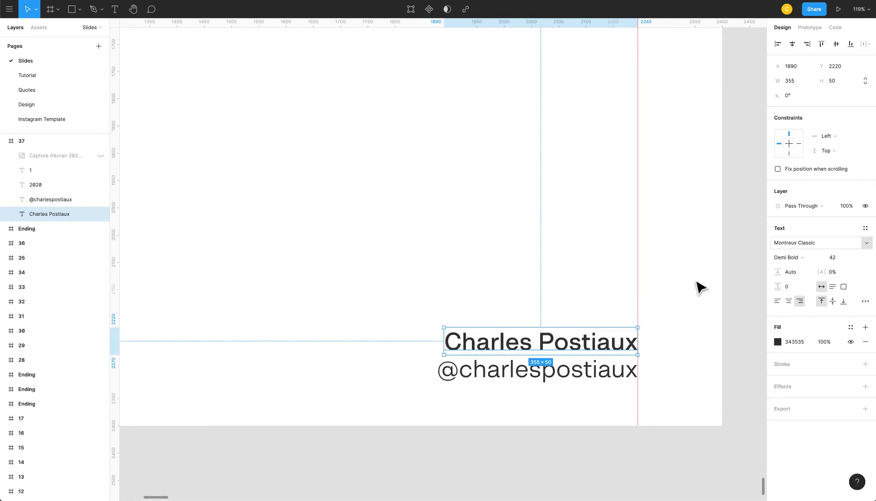
{"action": "left_click", "coordinate": [500, 420]}
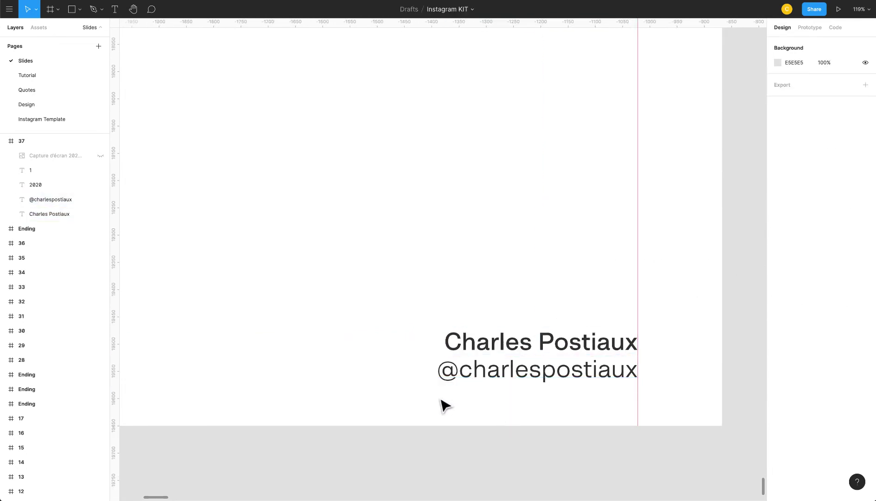
{"action": "scroll", "coordinate": [443, 405], "scroll_direction": "down", "scroll_amount": 8}
{"action": "scroll", "coordinate": [218, 238], "scroll_direction": "up", "scroll_amount": 2}
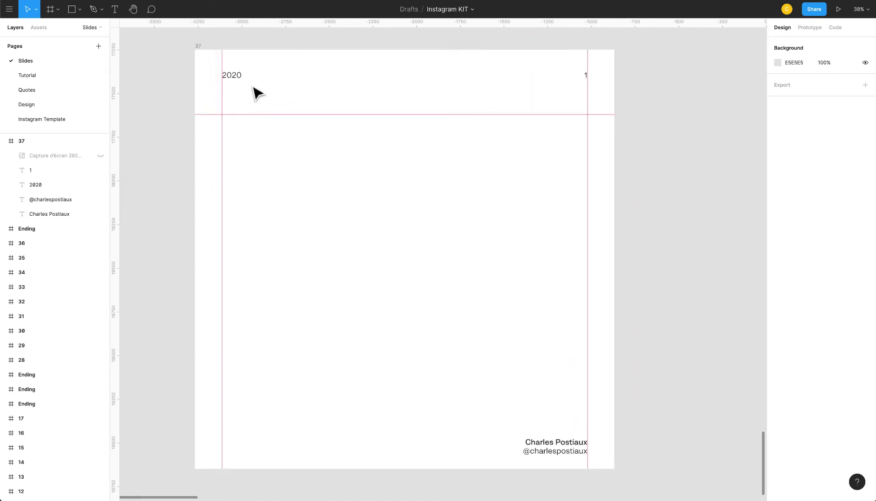
Add the two-line text "HOW TO DESIGN IN FIGMA" in the upper half of frame 37.
{"action": "scroll", "coordinate": [272, 117], "scroll_direction": "down", "scroll_amount": 8}
{"action": "scroll", "coordinate": [275, 130], "scroll_direction": "up", "scroll_amount": 2}
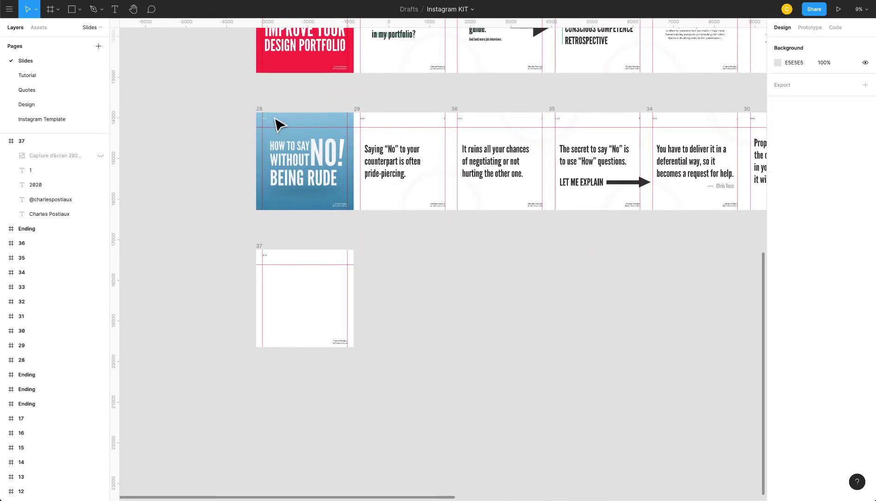
{"action": "scroll", "coordinate": [260, 263], "scroll_direction": "up", "scroll_amount": 4}
{"action": "scroll", "coordinate": [267, 268], "scroll_direction": "left", "scroll_amount": 3}
{"action": "scroll", "coordinate": [267, 268], "scroll_direction": "down", "scroll_amount": 1}
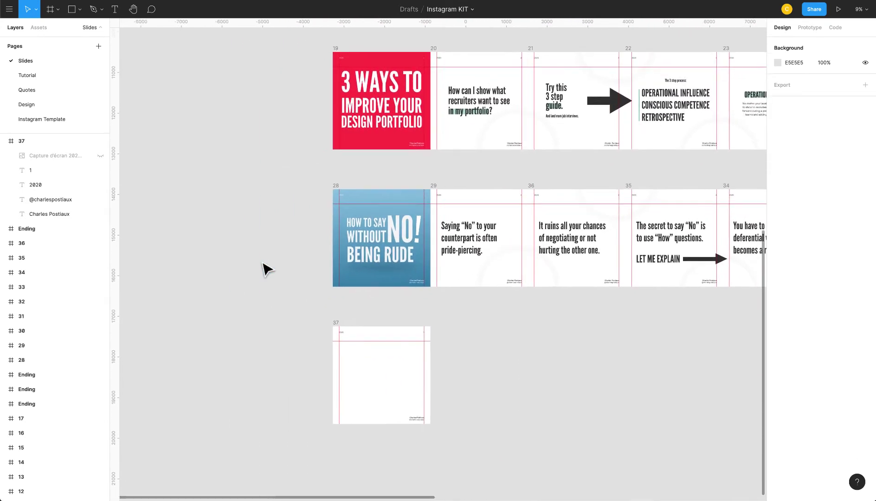
{"action": "scroll", "coordinate": [348, 394], "scroll_direction": "up", "scroll_amount": 5}
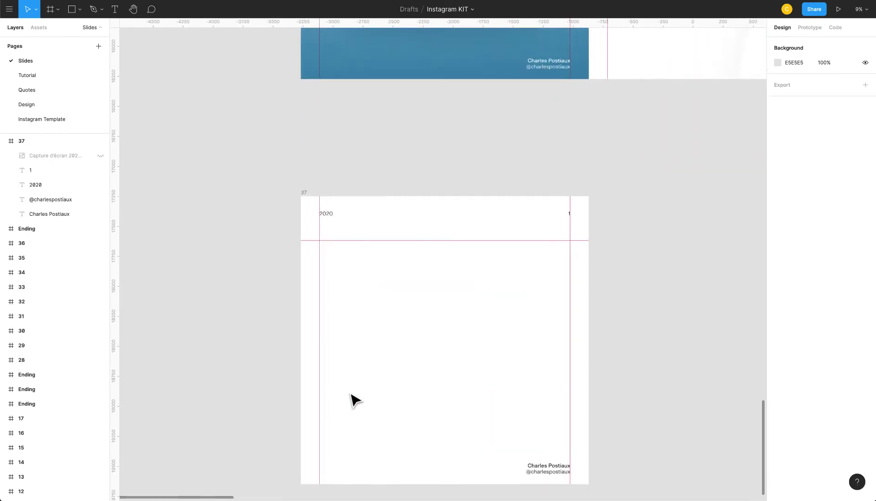
{"action": "key", "text": "t"}
{"action": "left_click", "coordinate": [362, 288]}
{"action": "scroll", "coordinate": [404, 330], "scroll_direction": "up", "scroll_amount": 7}
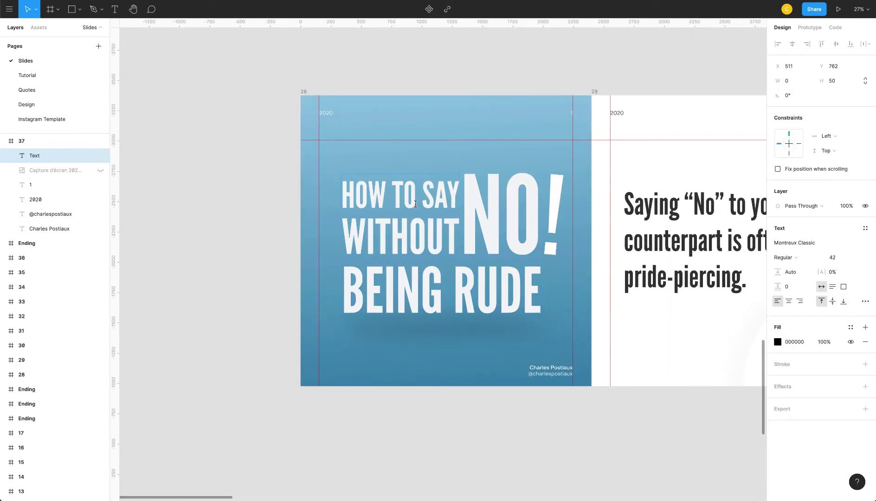
{"action": "scroll", "coordinate": [411, 140], "scroll_direction": "down", "scroll_amount": 5}
{"action": "scroll", "coordinate": [415, 378], "scroll_direction": "down", "scroll_amount": 1}
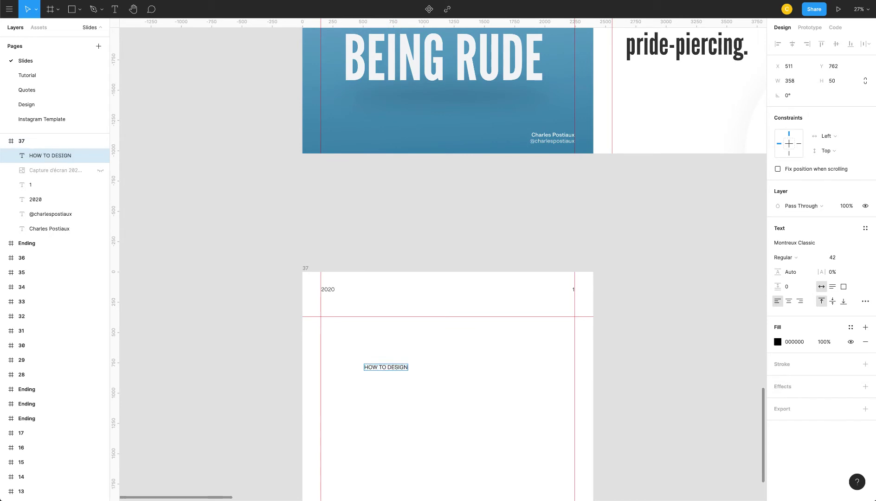
{"action": "key", "text": "Escape"}
Set the "HOW TO DESIGN IN FIGMA" text in frame 37 to League Gothic in the Regular style.
{"action": "scroll", "coordinate": [440, 260], "scroll_direction": "down", "scroll_amount": 2}
{"action": "left_click", "coordinate": [815, 246]}
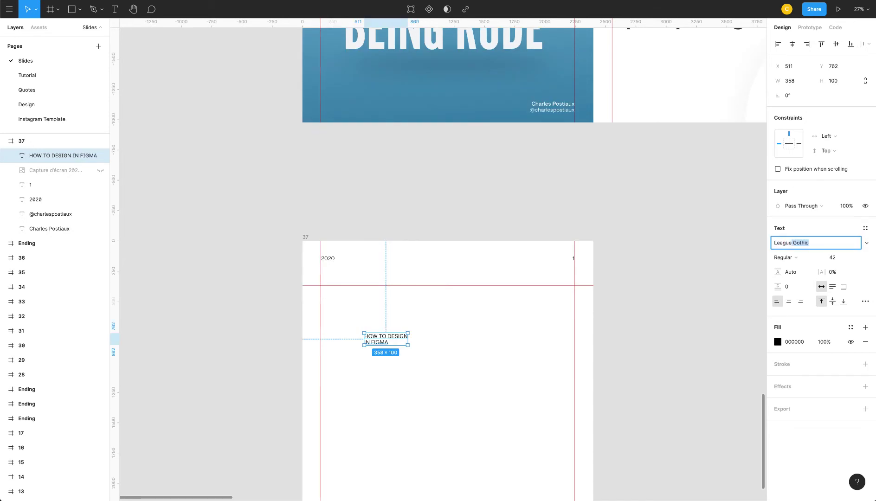
{"action": "type", "text": "League"}
{"action": "key", "text": "Return"}
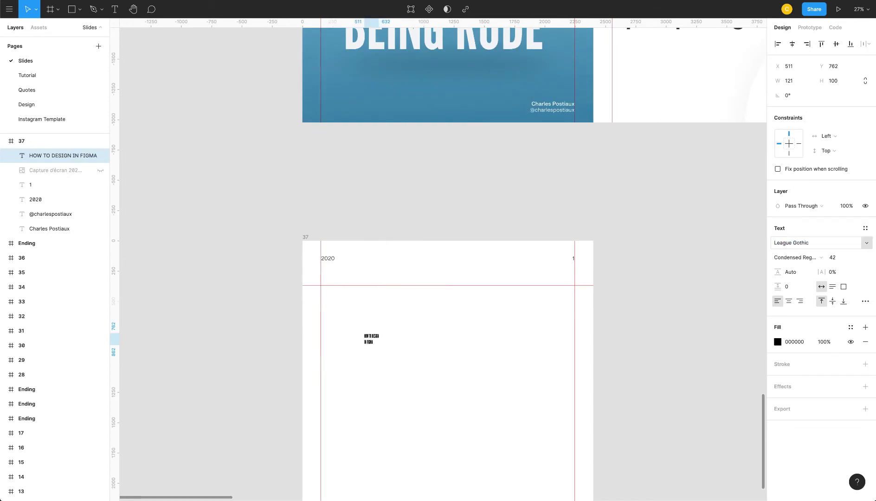
{"action": "left_click", "coordinate": [808, 259]}
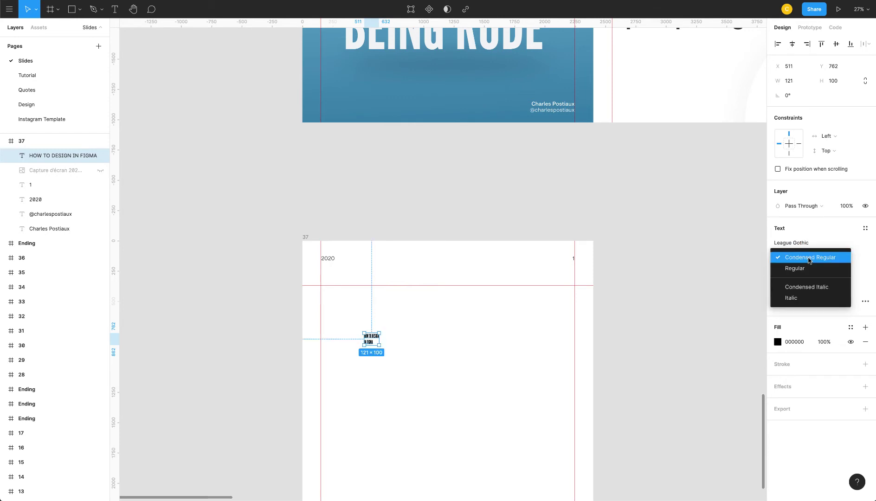
{"action": "left_click", "coordinate": [808, 268]}
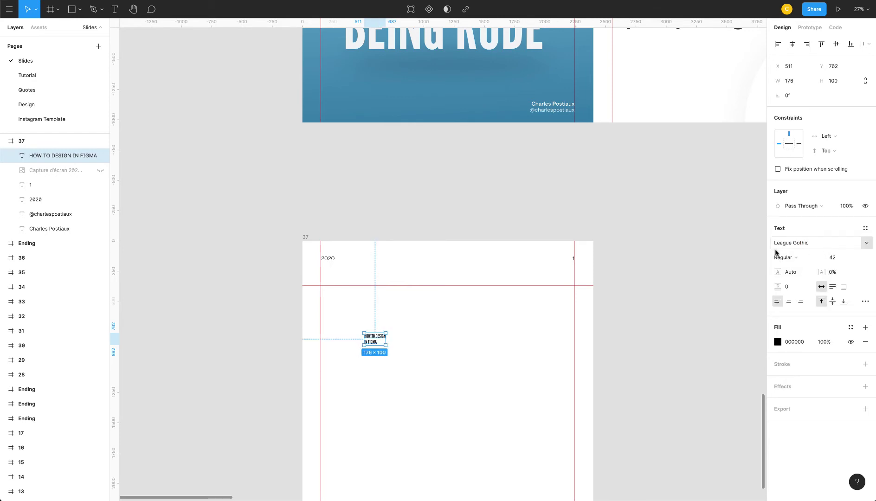
Enlarge the font size of the "HOW TO DESIGN IN FIGMA" text in frame 37.
{"action": "scroll", "coordinate": [374, 343], "scroll_direction": "down", "scroll_amount": 3}
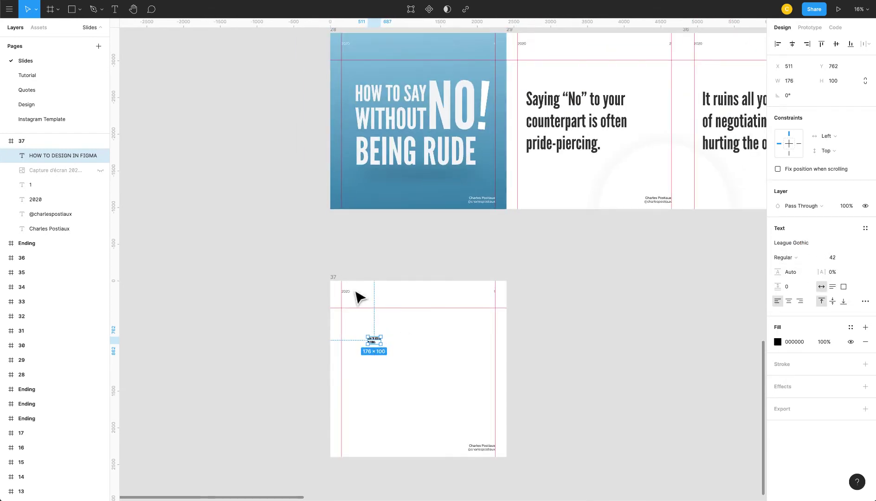
{"action": "scroll", "coordinate": [396, 336], "scroll_direction": "up", "scroll_amount": 4}
{"action": "left_click_drag", "start_coordinate": [386, 347], "coordinate": [416, 248]}
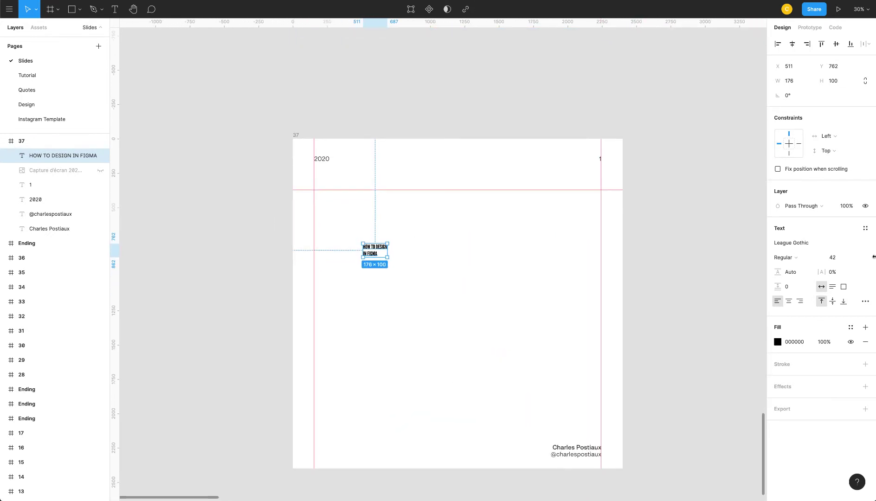
{"action": "left_click", "coordinate": [841, 258]}
{"action": "key", "text": "Return"}
{"action": "scroll", "coordinate": [518, 309], "scroll_direction": "left", "scroll_amount": 1}
{"action": "left_click", "coordinate": [518, 308]}
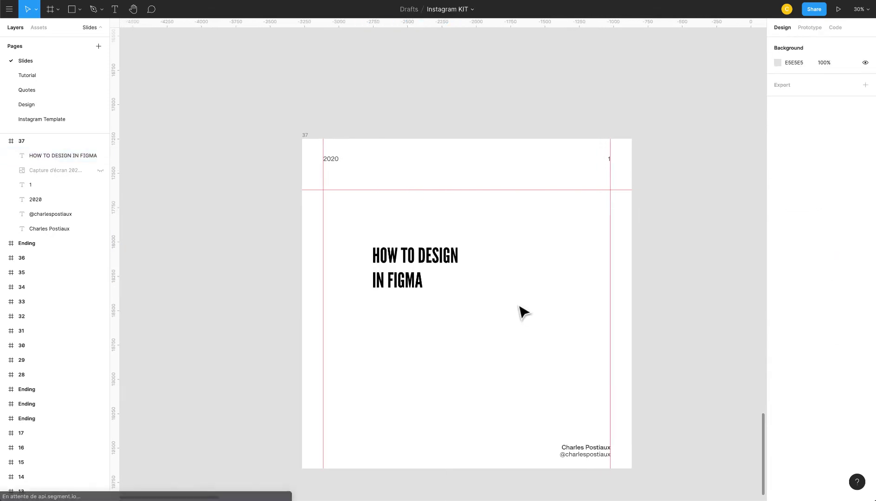
Increase the "HOW TO DESIGN IN FIGMA" text's font size to 250 and finally to 450.
{"action": "left_click", "coordinate": [370, 254]}
{"action": "left_click", "coordinate": [848, 260]}
{"action": "type", "text": "250"}
{"action": "key", "text": "Return"}
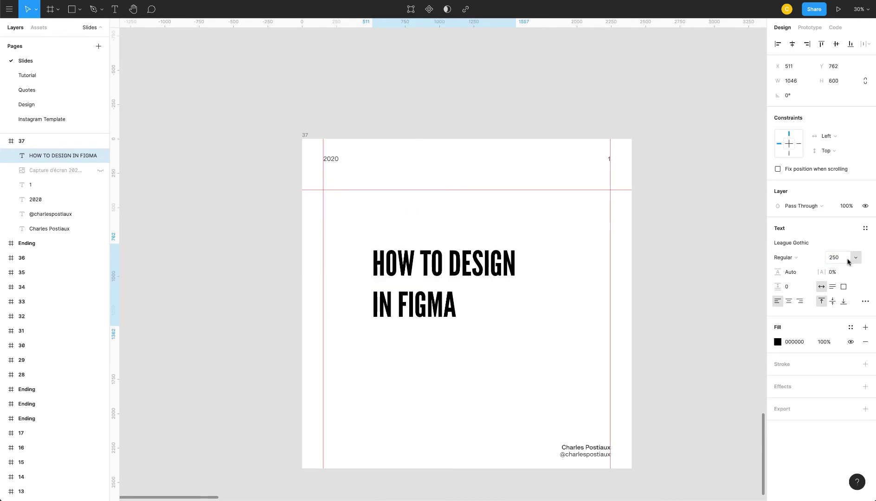
{"action": "left_click", "coordinate": [848, 260]}
{"action": "type", "text": "450"}
{"action": "key", "text": "Return"}
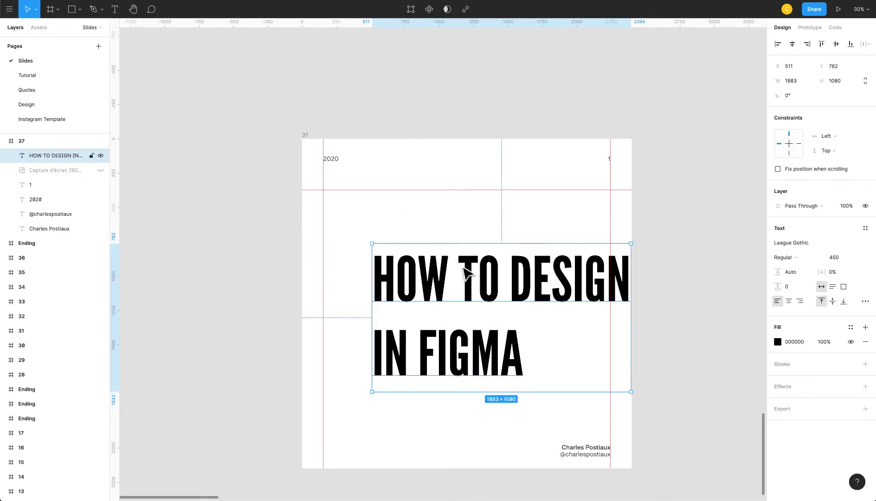
Move the enlarged "HOW TO DESIGN IN FIGMA" title towards frame 37's left margin guide.
{"action": "scroll", "coordinate": [464, 268], "scroll_direction": "down", "scroll_amount": 5}
{"action": "scroll", "coordinate": [471, 254], "scroll_direction": "up", "scroll_amount": 3}
{"action": "scroll", "coordinate": [483, 335], "scroll_direction": "up", "scroll_amount": 5}
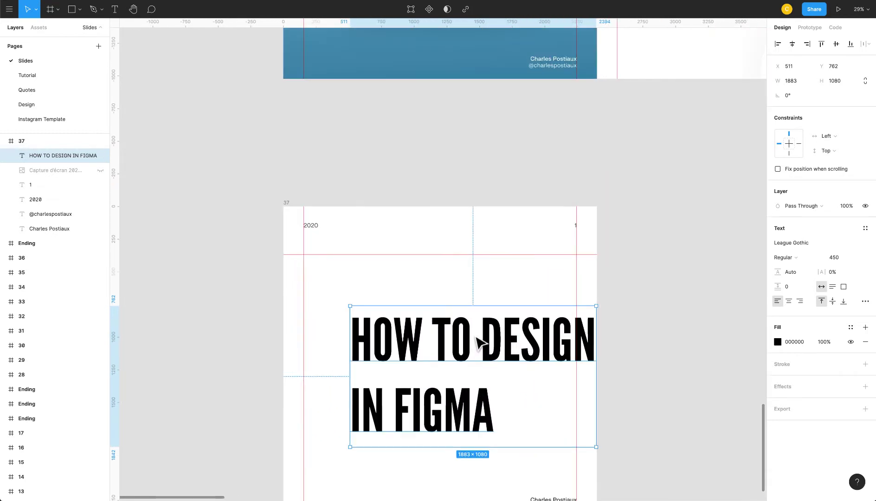
{"action": "left_click_drag", "start_coordinate": [460, 340], "coordinate": [421, 333]}
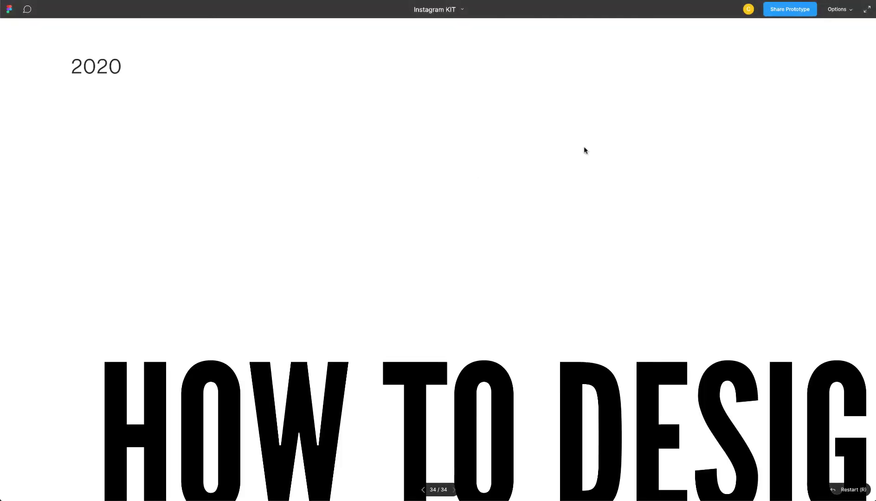
Scale the prototype presentation to fit the screen and advance through the blank carousel slides.
{"action": "left_click", "coordinate": [839, 10]}
{"action": "left_click", "coordinate": [824, 42]}
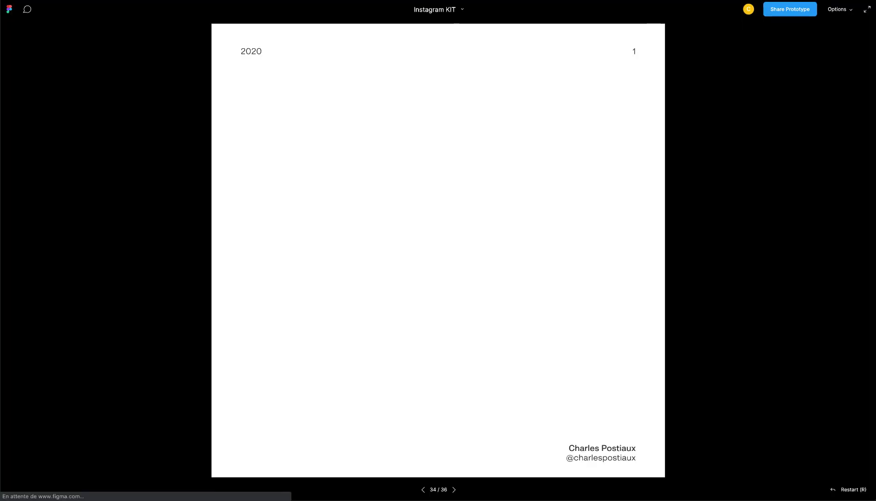
{"action": "key", "text": "Right"}
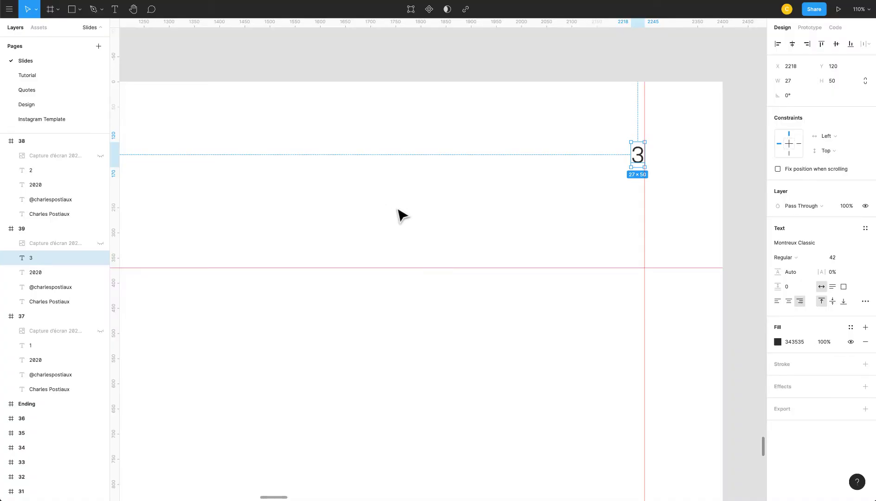
Examine the finished slides 28, 29 and 36, including their guides, text layout and the circle spanning two slides.
{"action": "scroll", "coordinate": [397, 209], "scroll_direction": "down", "scroll_amount": 10}
{"action": "scroll", "coordinate": [401, 206], "scroll_direction": "left", "scroll_amount": 4}
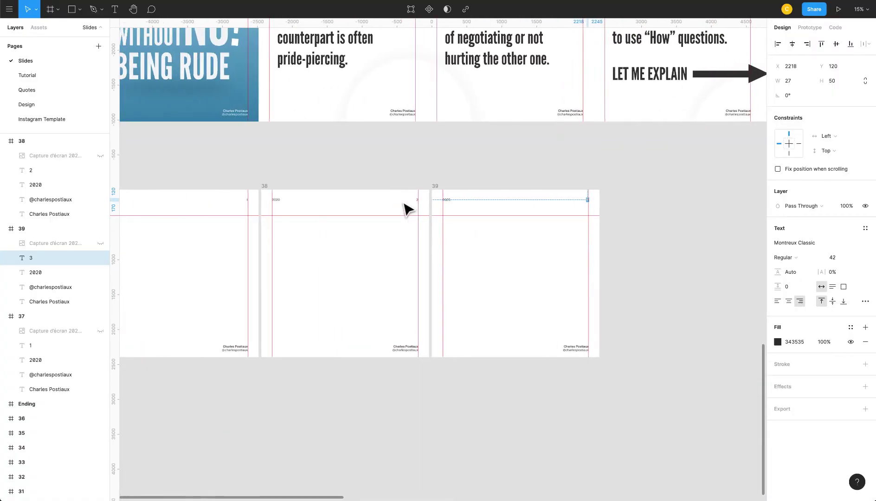
{"action": "left_click", "coordinate": [342, 135]}
{"action": "scroll", "coordinate": [353, 139], "scroll_direction": "up", "scroll_amount": 2}
{"action": "scroll", "coordinate": [362, 146], "scroll_direction": "up", "scroll_amount": 10}
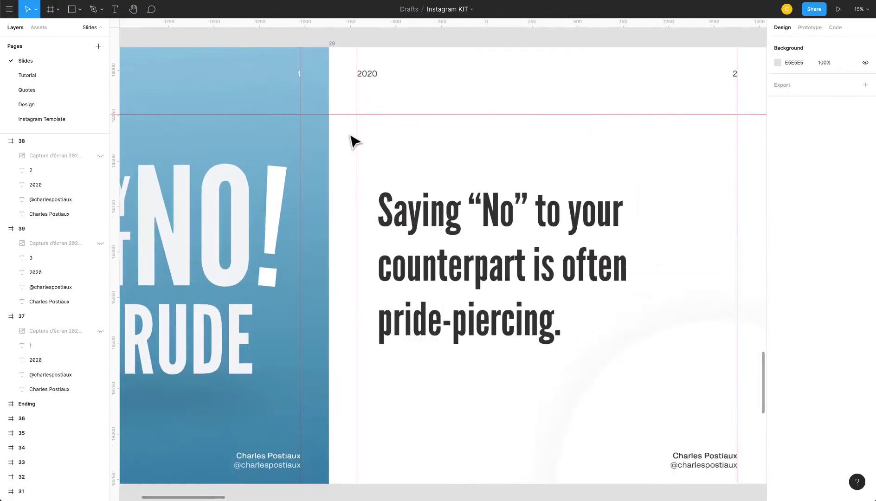
{"action": "scroll", "coordinate": [404, 167], "scroll_direction": "down", "scroll_amount": 5}
{"action": "scroll", "coordinate": [403, 167], "scroll_direction": "right", "scroll_amount": 2}
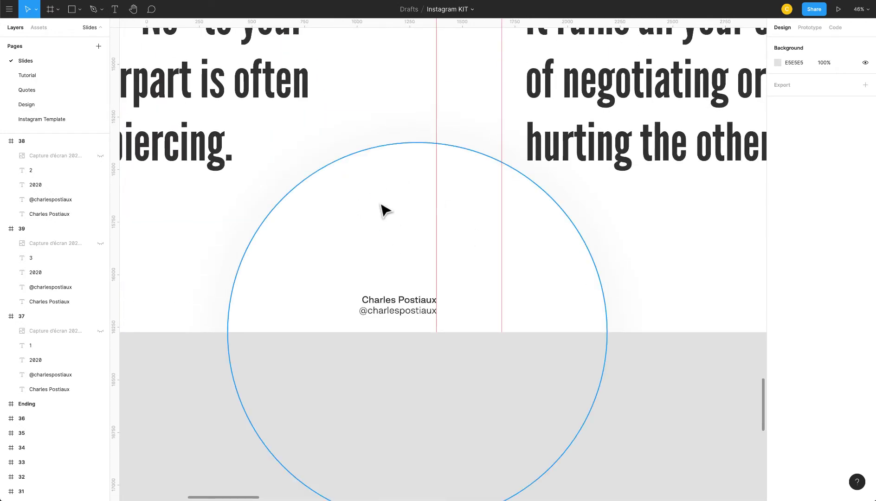
{"action": "scroll", "coordinate": [383, 209], "scroll_direction": "down", "scroll_amount": 10}
{"action": "scroll", "coordinate": [382, 209], "scroll_direction": "up", "scroll_amount": 10}
{"action": "scroll", "coordinate": [332, 199], "scroll_direction": "up", "scroll_amount": 2}
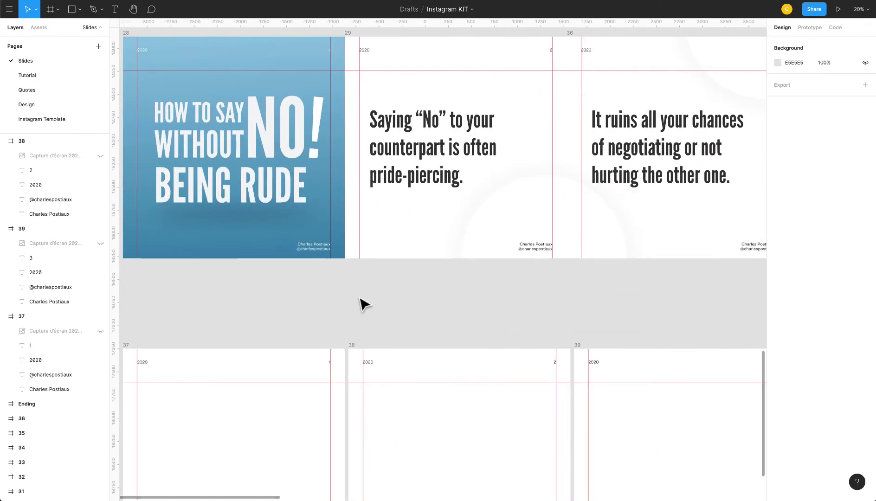
{"action": "scroll", "coordinate": [361, 303], "scroll_direction": "up", "scroll_amount": 5}
{"action": "scroll", "coordinate": [332, 335], "scroll_direction": "down", "scroll_amount": 2}
{"action": "scroll", "coordinate": [332, 335], "scroll_direction": "left", "scroll_amount": 2}
Add the two-line text "HOW TO DESIGN IN FIGMA" in frame 37 and align it left.
{"action": "key", "text": "t"}
{"action": "left_click", "coordinate": [374, 310]}
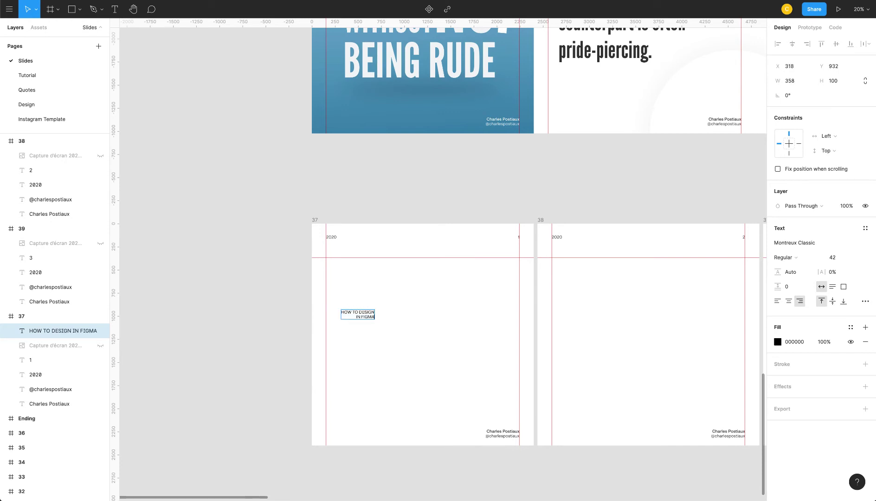
{"action": "key", "text": "Escape"}
{"action": "left_click", "coordinate": [778, 301]}
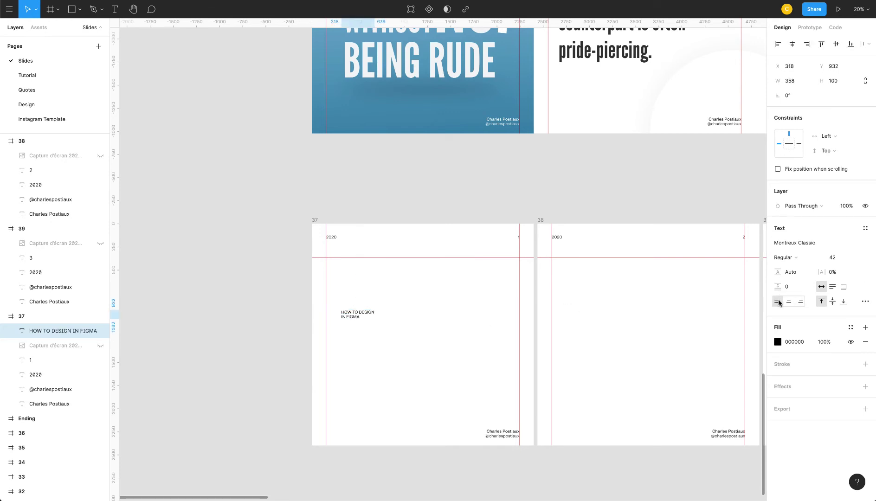
Set frame 37's title to size 450 in League Gothic, trying Condensed Italic before choosing the Regular style.
{"action": "left_click", "coordinate": [833, 257]}
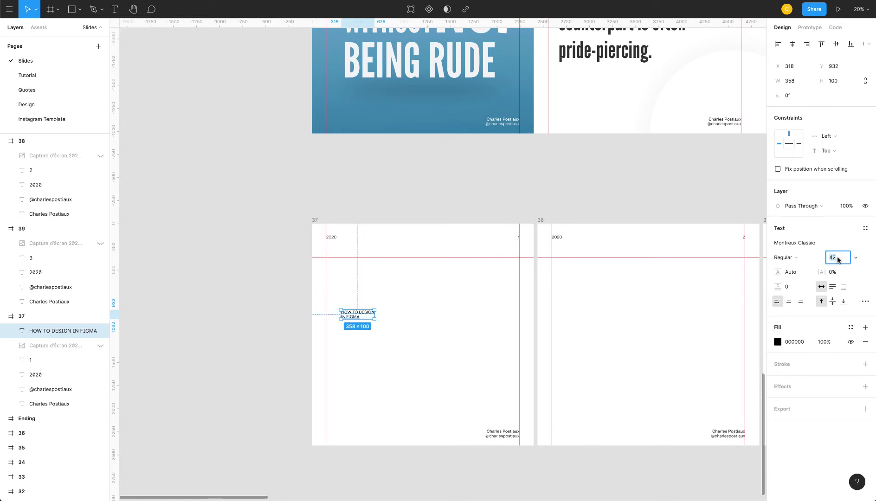
{"action": "key", "text": "Return"}
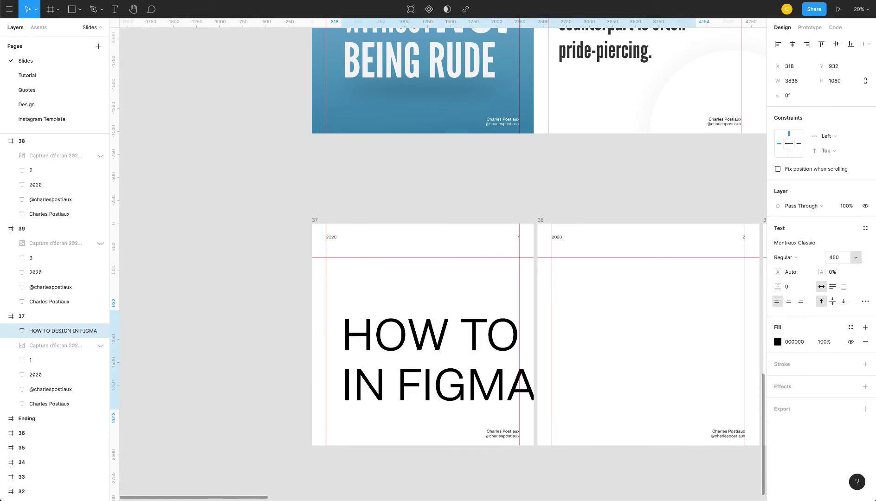
{"action": "left_click", "coordinate": [812, 244]}
{"action": "type", "text": "League"}
{"action": "key", "text": "Return"}
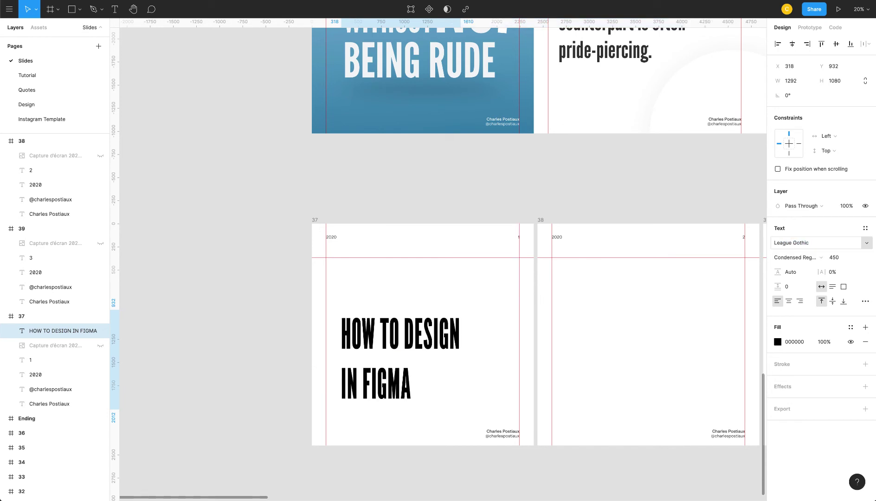
{"action": "left_click", "coordinate": [793, 257]}
{"action": "left_click", "coordinate": [799, 289]}
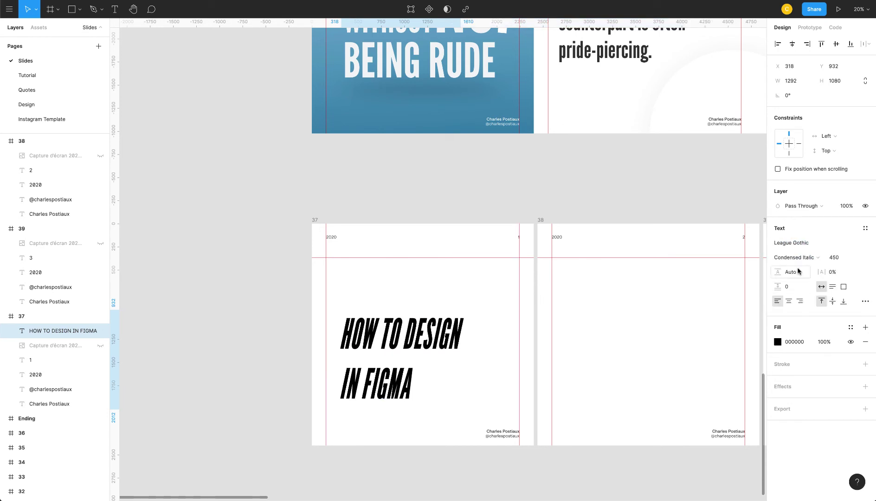
{"action": "left_click", "coordinate": [797, 258]}
{"action": "left_click", "coordinate": [795, 238]}
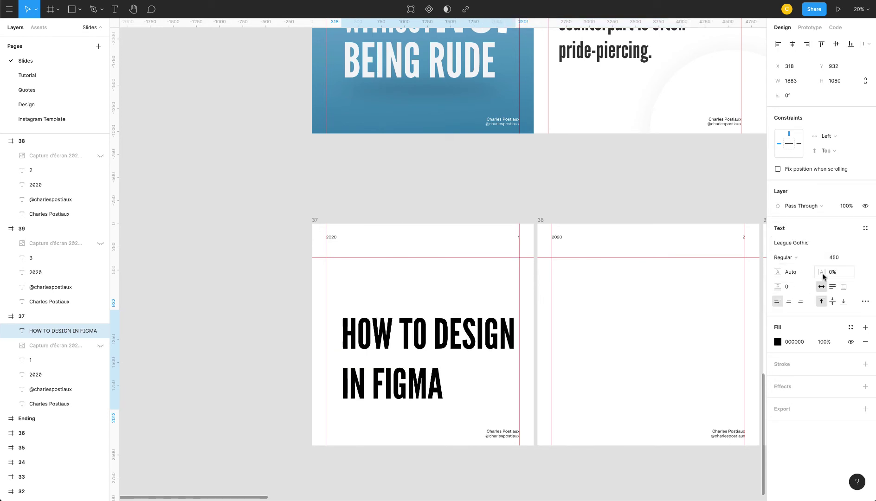
Try a line height of 500 on frame 37's title and tighten it to 450.
{"action": "left_click", "coordinate": [801, 272]}
{"action": "type", "text": "500"}
{"action": "key", "text": "Return"}
{"action": "scroll", "coordinate": [312, 352], "scroll_direction": "up", "scroll_amount": 2}
{"action": "scroll", "coordinate": [404, 361], "scroll_direction": "up", "scroll_amount": 3}
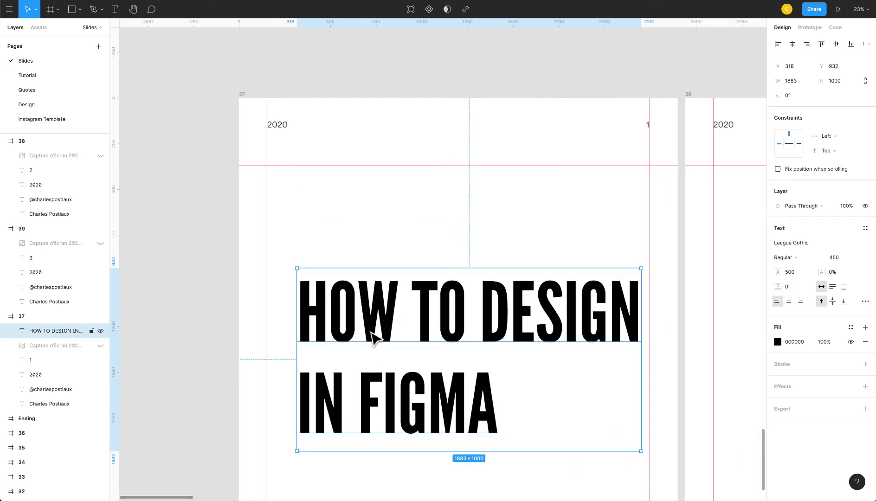
{"action": "left_click", "coordinate": [801, 272]}
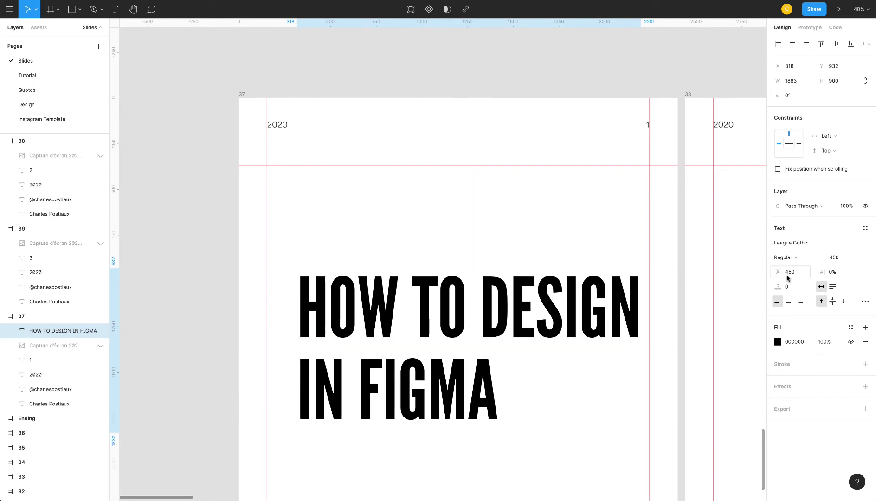
{"action": "key", "text": "Return"}
{"action": "scroll", "coordinate": [574, 250], "scroll_direction": "down", "scroll_amount": 4}
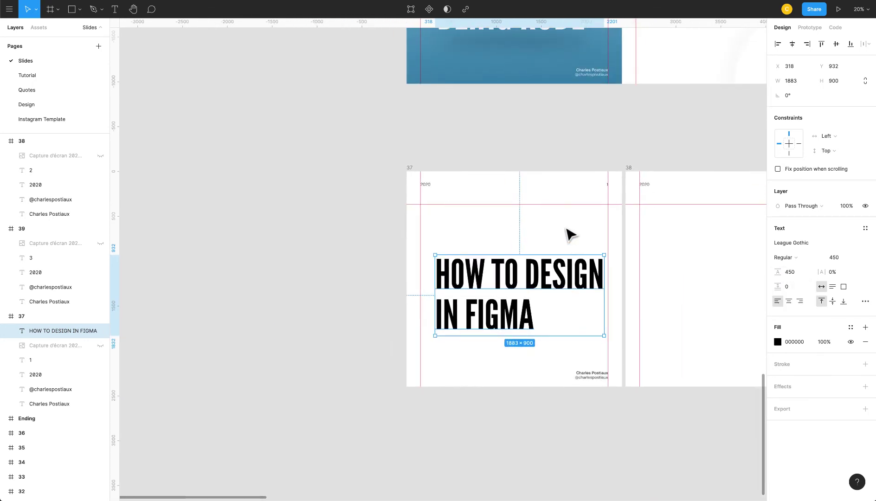
Move the "HOW TO DESIGN IN FIGMA" title up and left to frame 37's left margin guide.
{"action": "left_click", "coordinate": [567, 233]}
{"action": "scroll", "coordinate": [546, 241], "scroll_direction": "up", "scroll_amount": 3}
{"action": "left_click", "coordinate": [487, 302]}
{"action": "left_click_drag", "start_coordinate": [491, 309], "coordinate": [461, 278]}
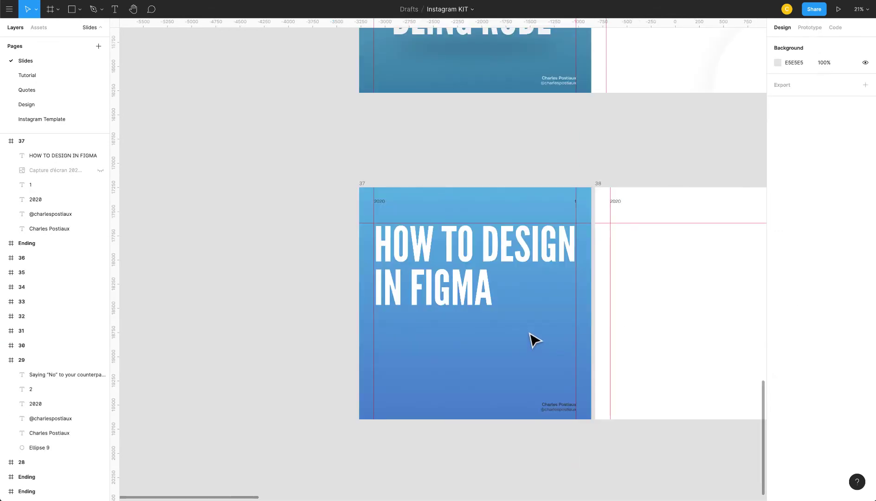
Nudge frame 39 left to X 1573 so it sits flush against frame 38 with no gap.
{"action": "scroll", "coordinate": [533, 341], "scroll_direction": "right", "scroll_amount": 10}
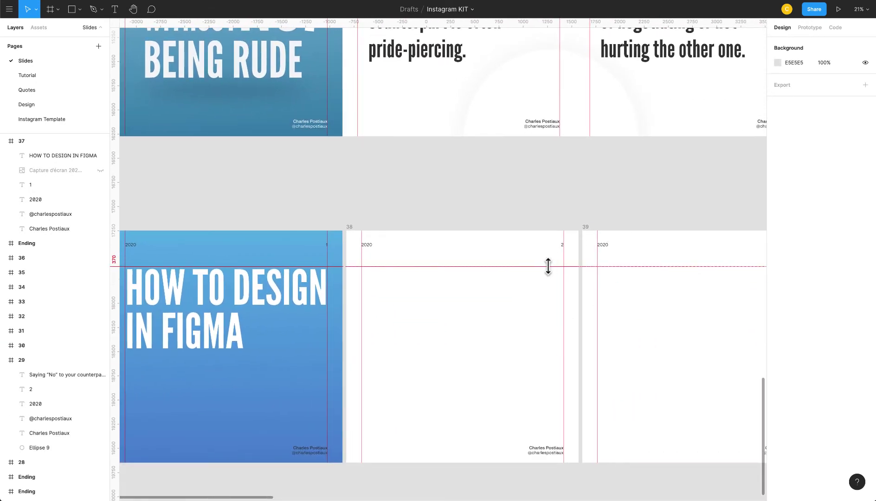
{"action": "scroll", "coordinate": [550, 264], "scroll_direction": "right", "scroll_amount": 4}
{"action": "scroll", "coordinate": [538, 240], "scroll_direction": "up", "scroll_amount": 5}
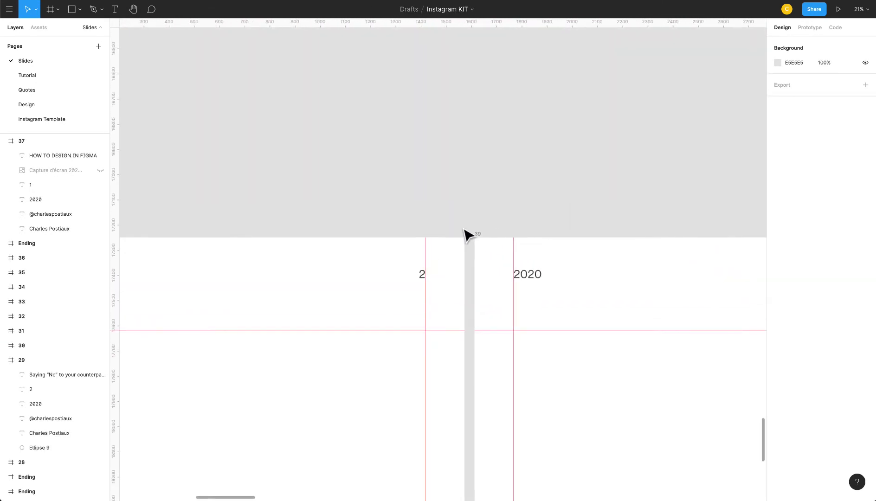
{"action": "left_click", "coordinate": [477, 236]}
{"action": "scroll", "coordinate": [476, 232], "scroll_direction": "down", "scroll_amount": 5}
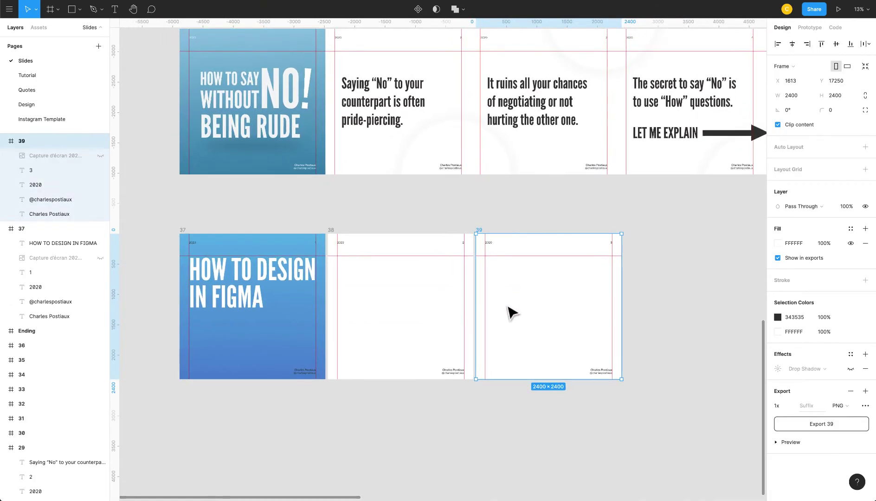
{"action": "scroll", "coordinate": [459, 253], "scroll_direction": "up", "scroll_amount": 2}
{"action": "scroll", "coordinate": [439, 267], "scroll_direction": "up", "scroll_amount": 3}
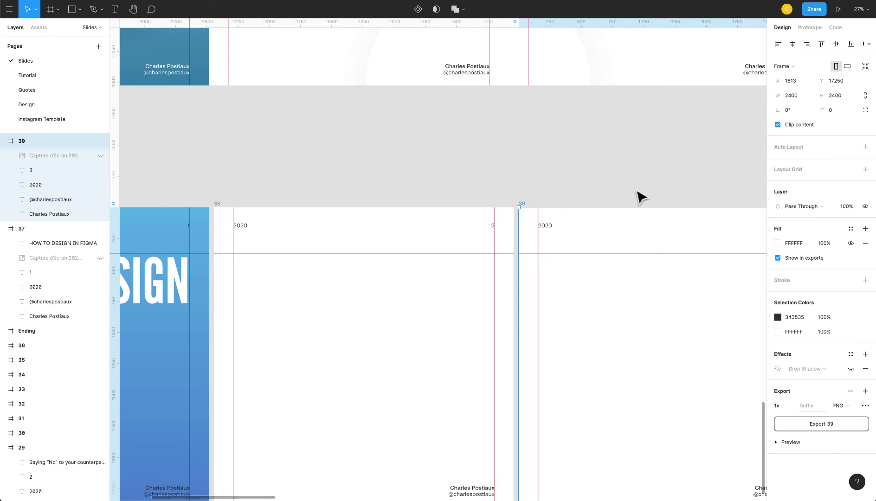
{"action": "scroll", "coordinate": [515, 211], "scroll_direction": "up", "scroll_amount": 4}
{"action": "key", "text": "shift+Left"}
{"action": "key", "text": "shift+Left"}
{"action": "key", "text": "shift+Left"}
{"action": "key", "text": "shift+Left"}
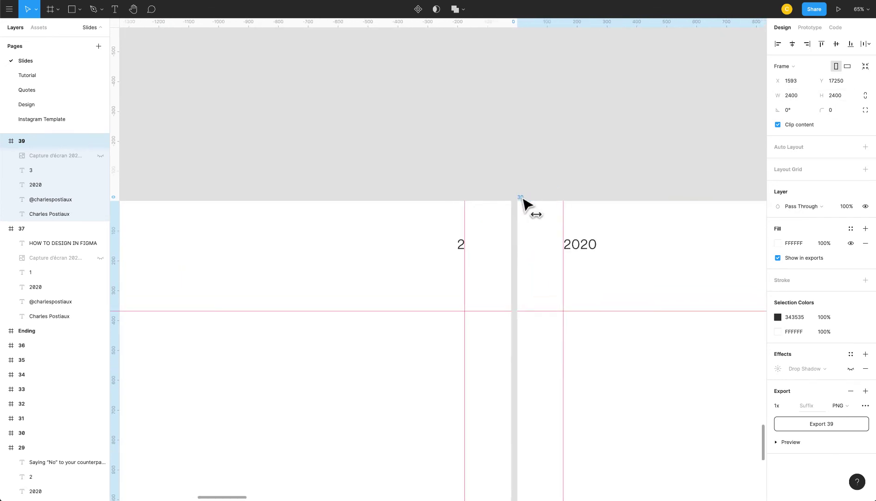
{"action": "scroll", "coordinate": [507, 227], "scroll_direction": "down", "scroll_amount": 3}
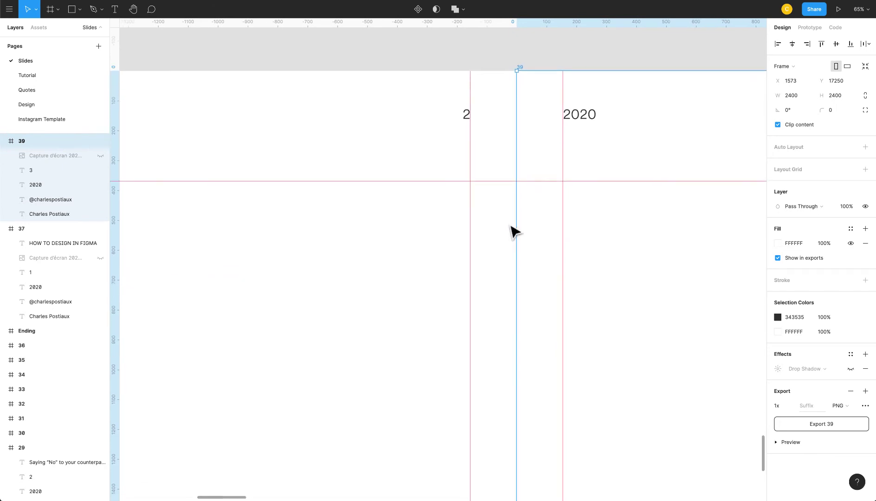
{"action": "scroll", "coordinate": [510, 228], "scroll_direction": "down", "scroll_amount": 5}
Draw a circle about 1386 × 1386 across the border of frames 38 and 39 and nest its layer in frame 39.
{"action": "scroll", "coordinate": [508, 223], "scroll_direction": "up", "scroll_amount": 1}
{"action": "key", "text": "o"}
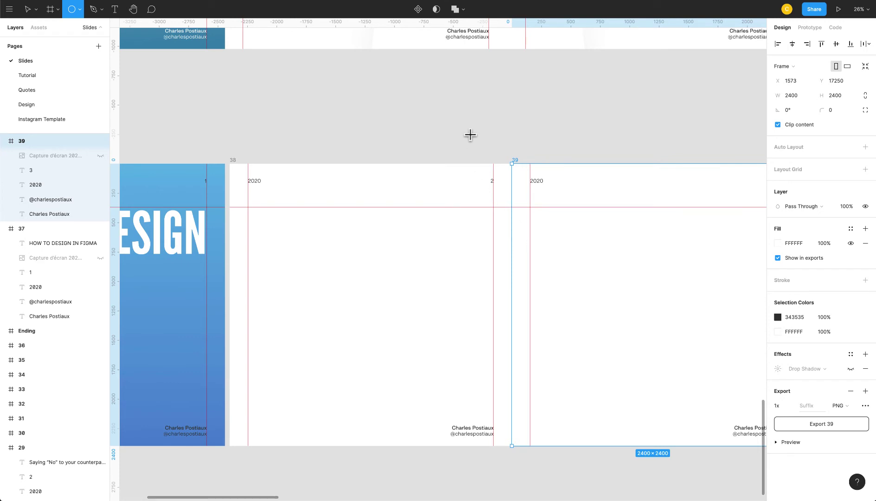
{"action": "left_click_drag", "start_coordinate": [470, 135], "coordinate": [631, 253]}
{"action": "key", "text": "shift+2"}
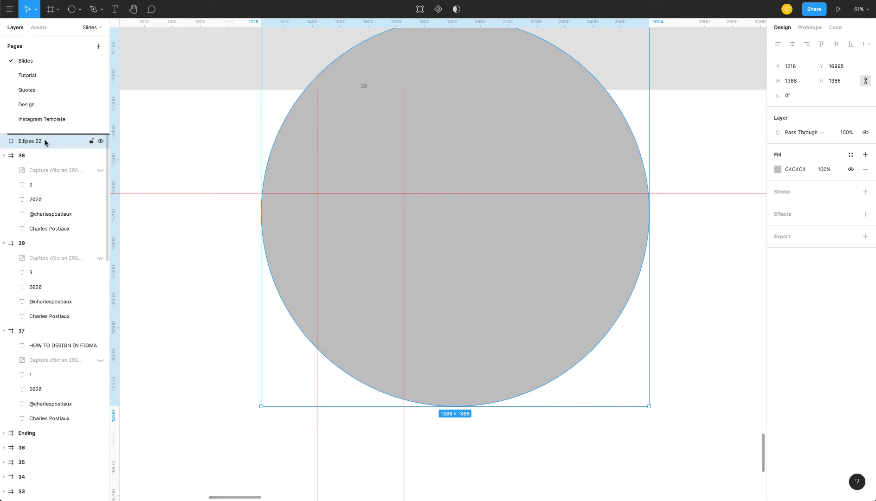
{"action": "left_click_drag", "start_coordinate": [37, 141], "coordinate": [73, 329]}
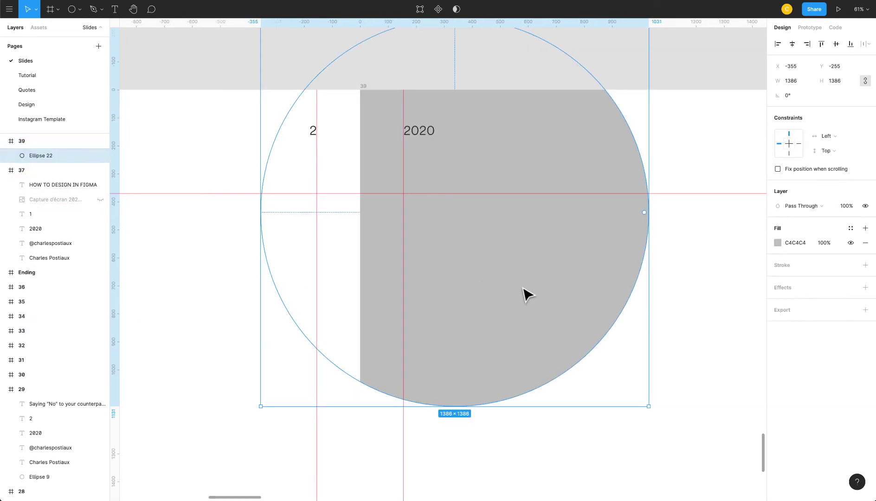
Fill the circle with white FFFFFF and give it a drop shadow with blur 100 and 15% opacity.
{"action": "left_click", "coordinate": [778, 242]}
{"action": "left_click_drag", "start_coordinate": [687, 274], "coordinate": [658, 256]}
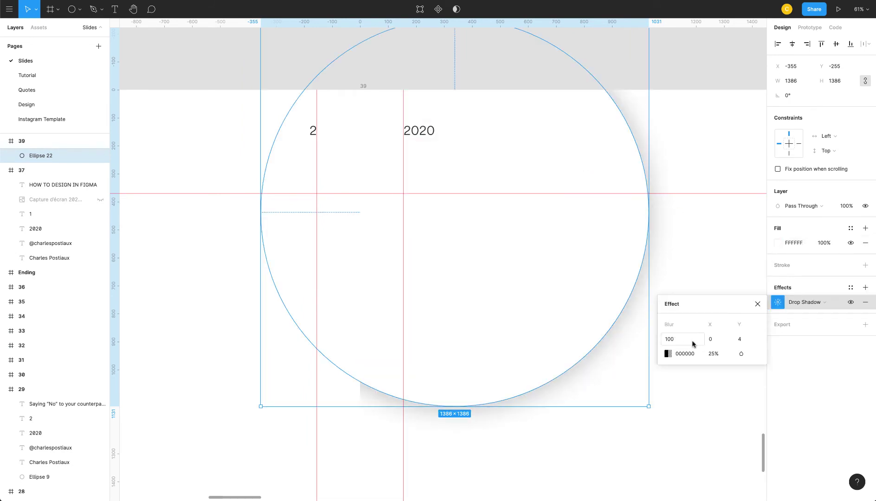
{"action": "left_click", "coordinate": [689, 354]}
{"action": "type", "text": "5"}
{"action": "key", "text": "Return"}
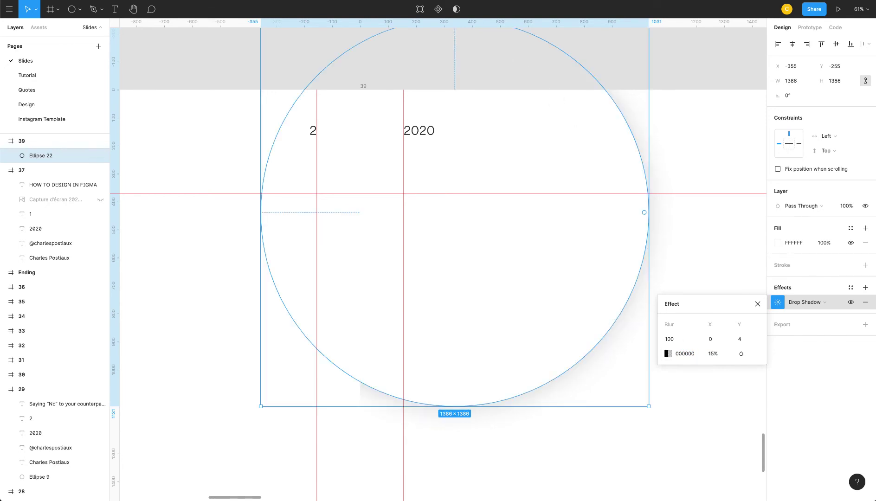
Soften the circle's drop shadow to blur 200 and 5% opacity, checking frame 39 in the presentation preview.
{"action": "left_click", "coordinate": [837, 14]}
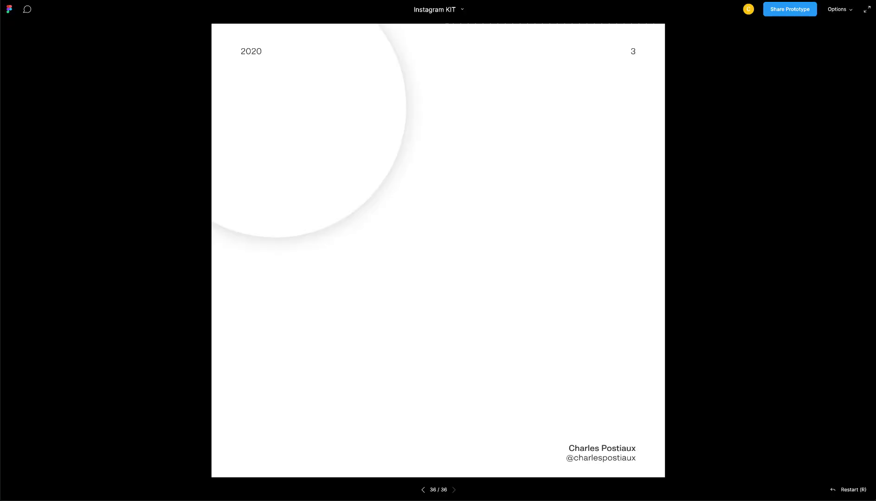
{"action": "key", "text": "super+w"}
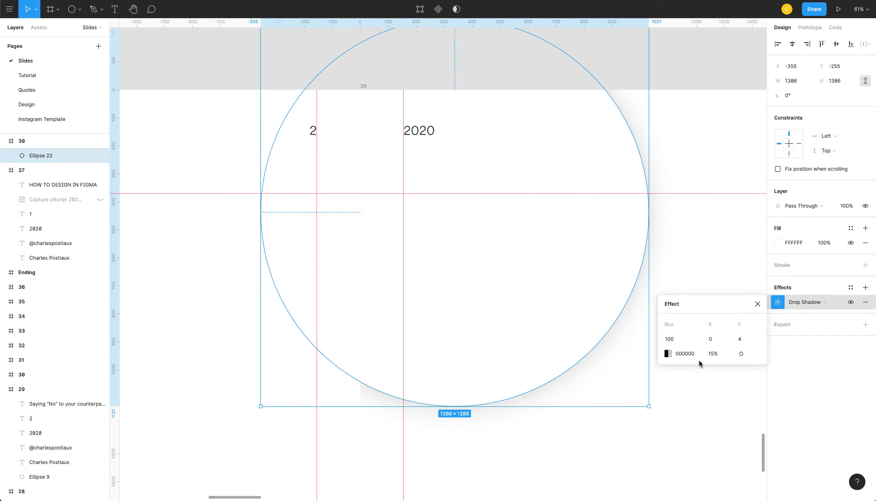
{"action": "key", "text": "Return"}
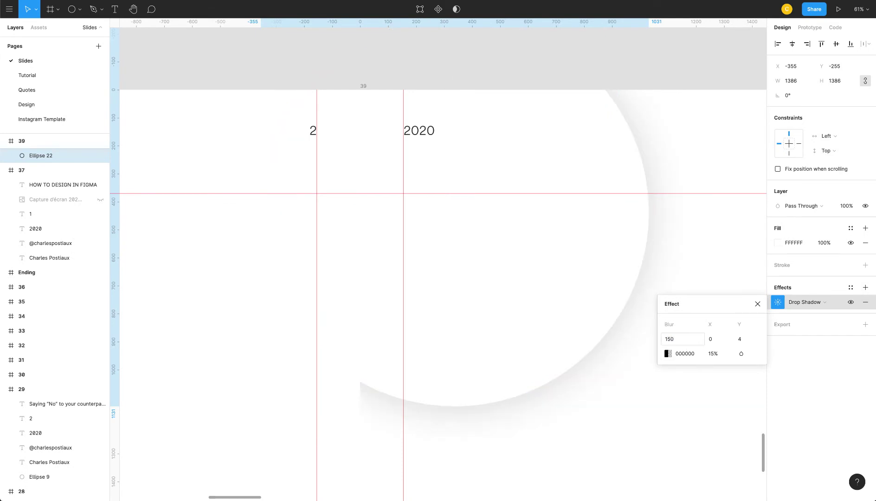
{"action": "type", "text": "10"}
{"action": "key", "text": "Return"}
{"action": "key", "text": "ctrl+Tab"}
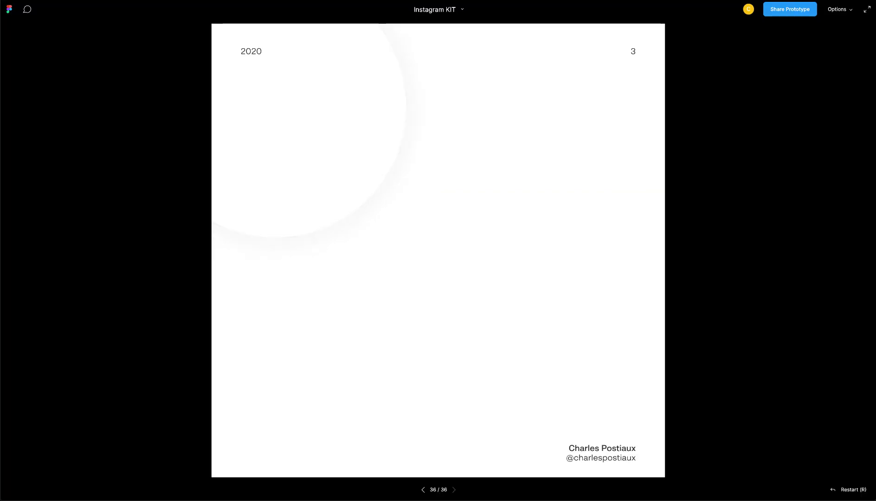
{"action": "key", "text": "Escape"}
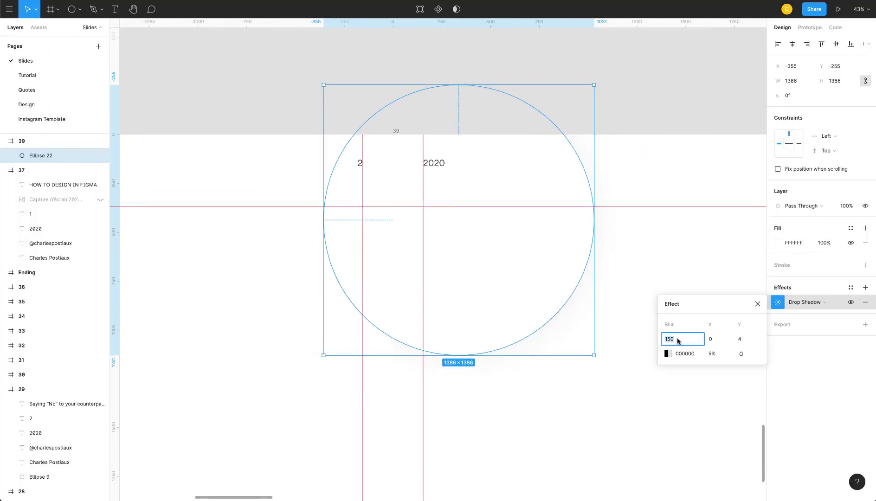
{"action": "key", "text": "Return"}
{"action": "key", "text": "ctrl+Tab"}
{"action": "key", "text": "ctrl+Tab"}
{"action": "scroll", "coordinate": [510, 254], "scroll_direction": "up", "scroll_amount": 1}
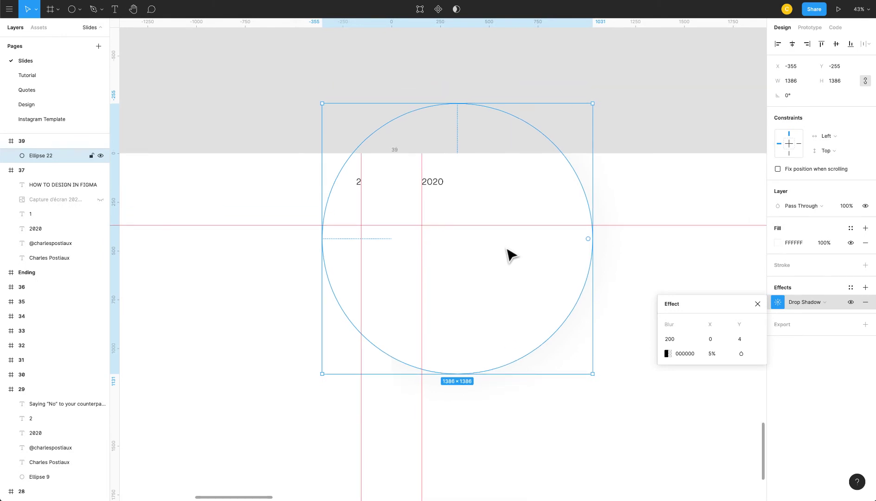
Move the circle to the bottom of frame 39's layer stack, behind the header and footer texts.
{"action": "key", "text": "ctrl+v"}
{"action": "scroll", "coordinate": [51, 261], "scroll_direction": "up", "scroll_amount": 3}
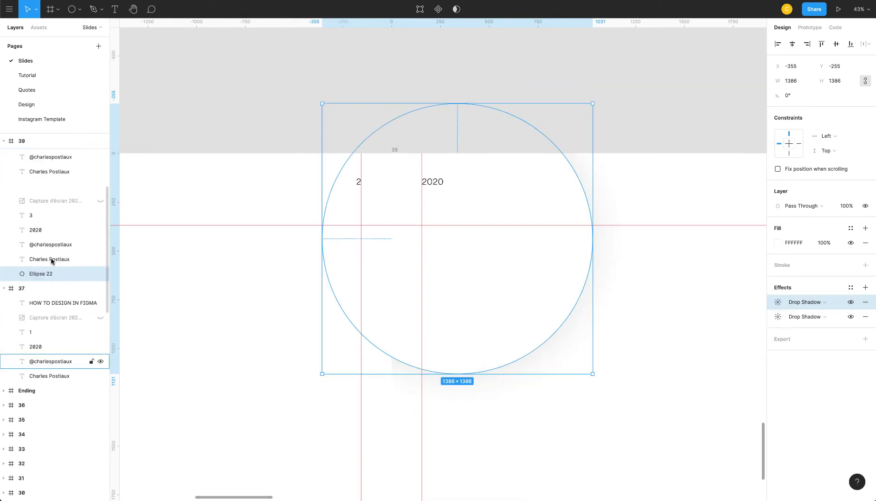
{"action": "scroll", "coordinate": [51, 261], "scroll_direction": "up", "scroll_amount": 2}
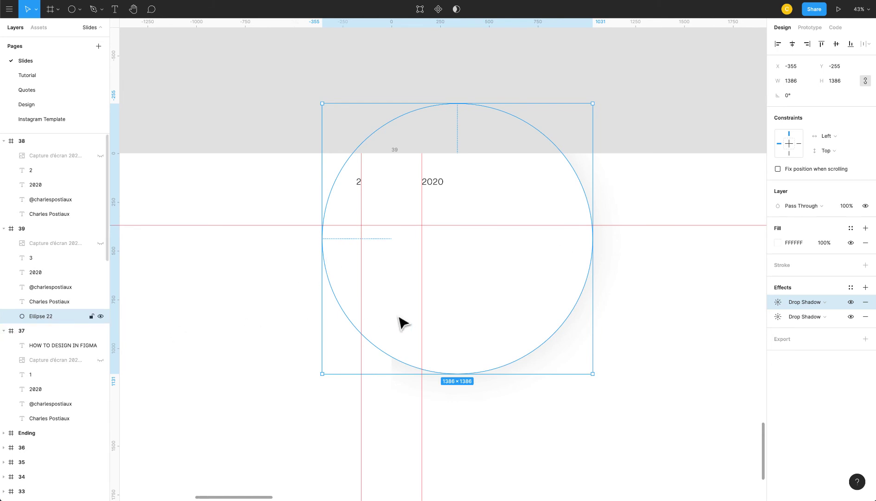
Remove the extra drop shadows from the circle in frame 39, keeping a single one.
{"action": "key", "text": "ctrl+d"}
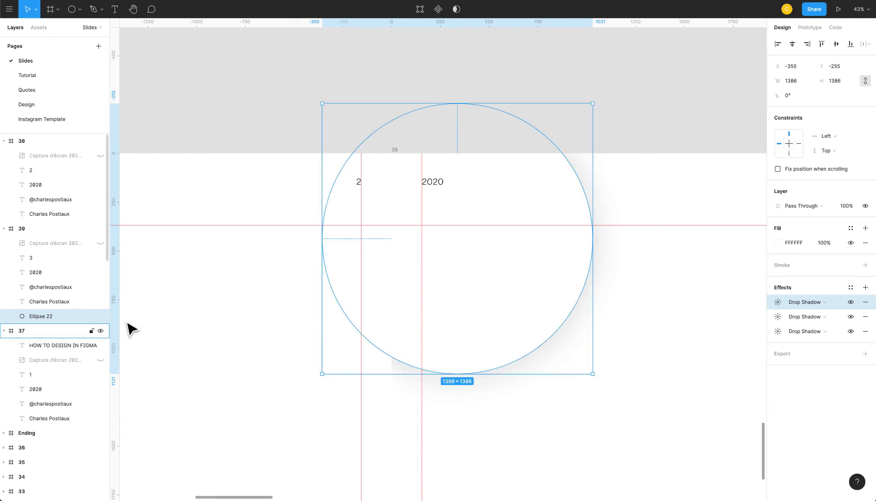
{"action": "key", "text": "ctrl+z"}
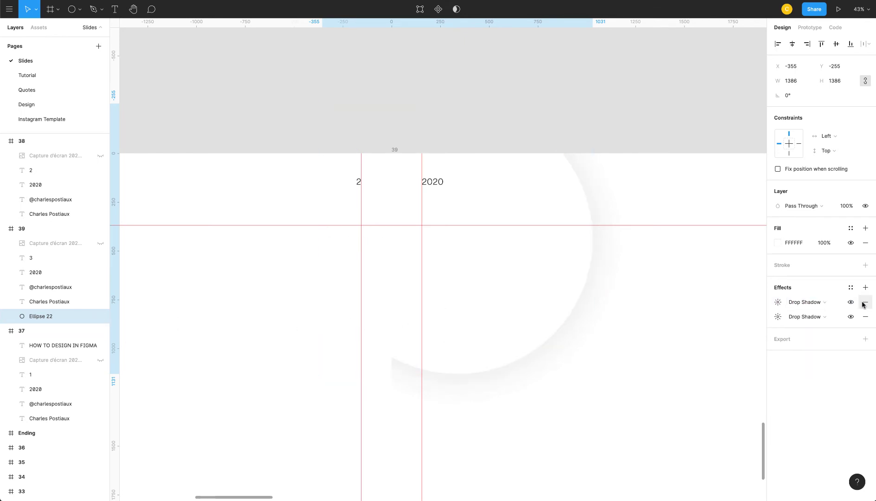
{"action": "left_click", "coordinate": [865, 302]}
{"action": "left_click", "coordinate": [330, 362]}
{"action": "left_click", "coordinate": [431, 291]}
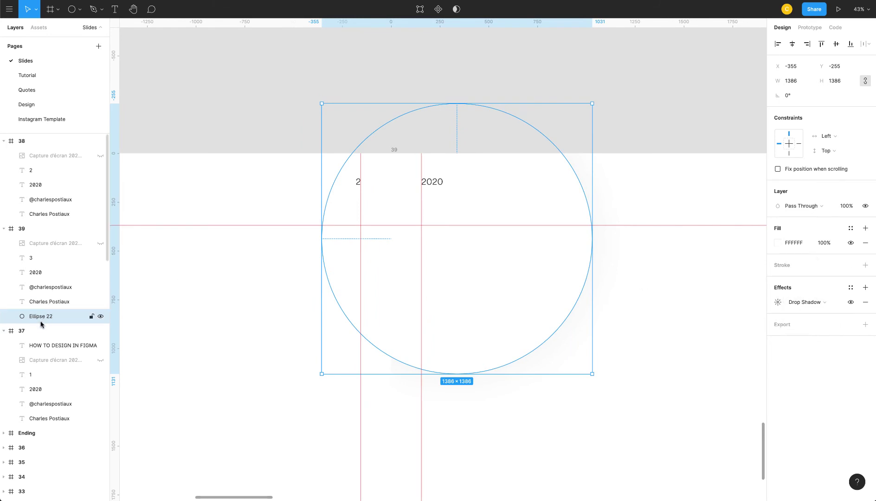
Paste a copy of the circle in place and move it into frame 38, behind that frame's texts.
{"action": "key", "text": "ctrl+v"}
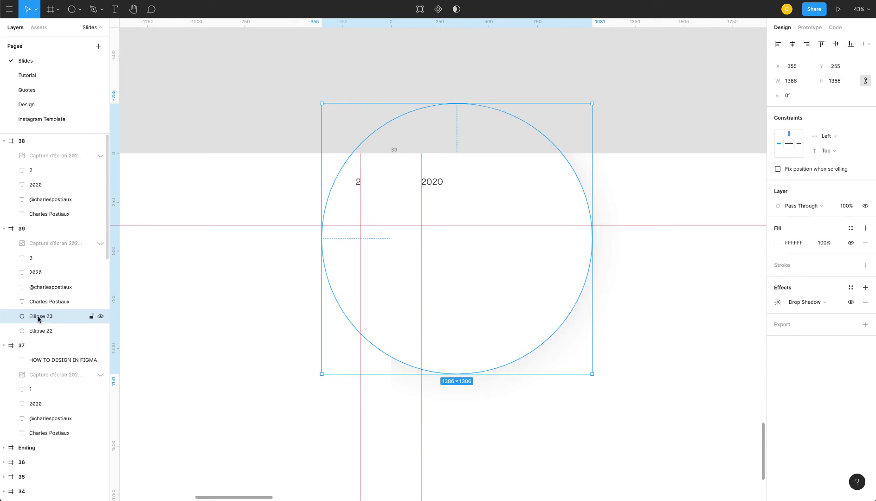
{"action": "left_click_drag", "start_coordinate": [35, 235], "coordinate": [37, 219]}
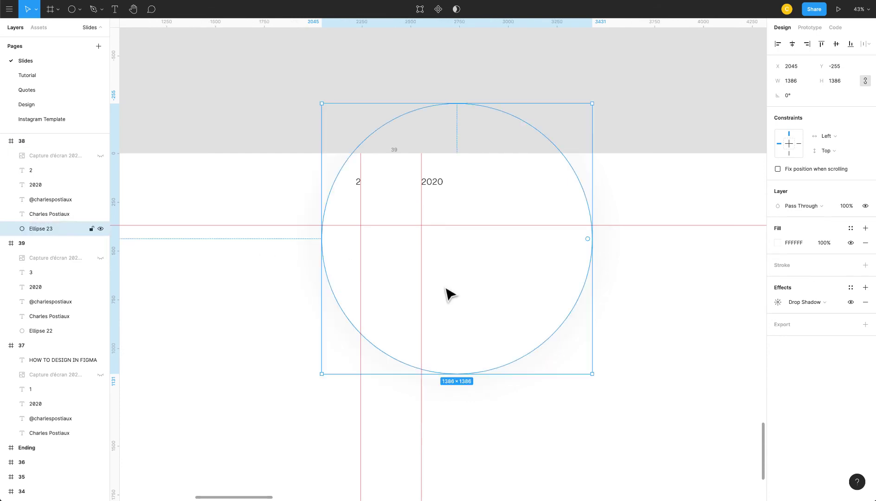
{"action": "scroll", "coordinate": [292, 246], "scroll_direction": "down", "scroll_amount": 5}
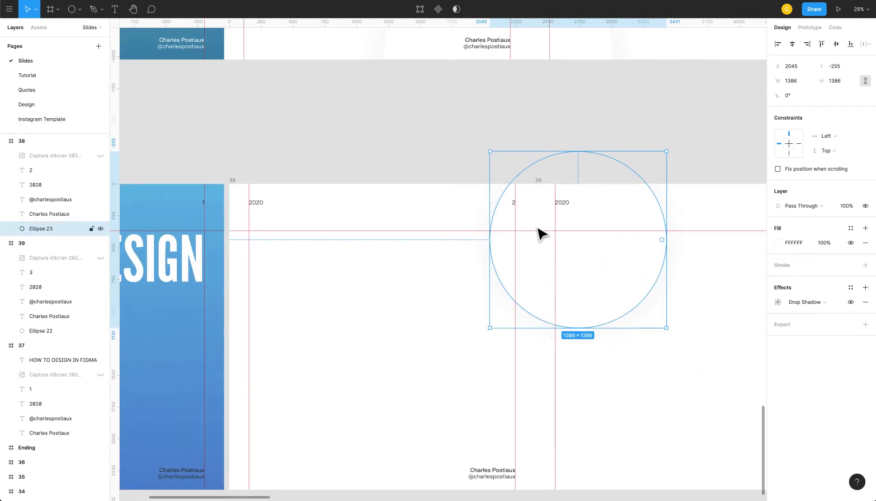
{"action": "left_click", "coordinate": [342, 221]}
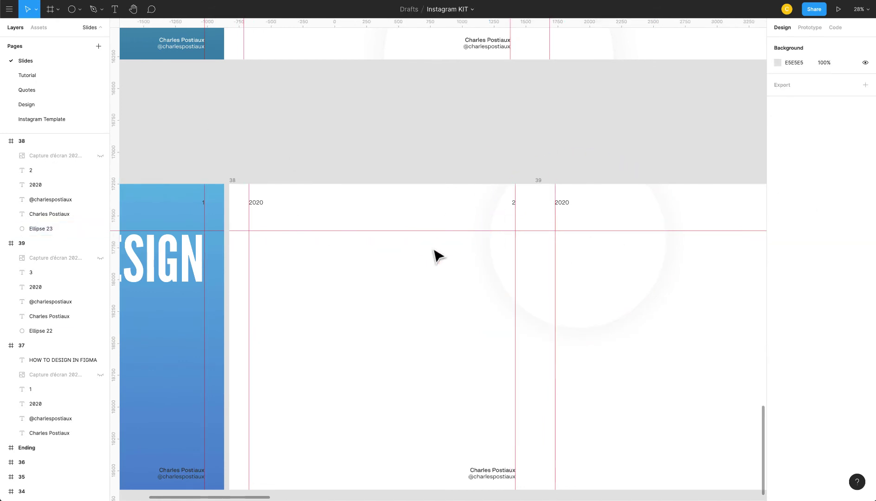
{"action": "left_click", "coordinate": [235, 182]}
{"action": "left_click", "coordinate": [620, 269]}
{"action": "left_click", "coordinate": [735, 346]}
Preview frames 38 and 39 in presentation mode to check how the circle continues across both slides.
{"action": "scroll", "coordinate": [698, 257], "scroll_direction": "up", "scroll_amount": 5}
{"action": "key", "text": "ctrl+Tab"}
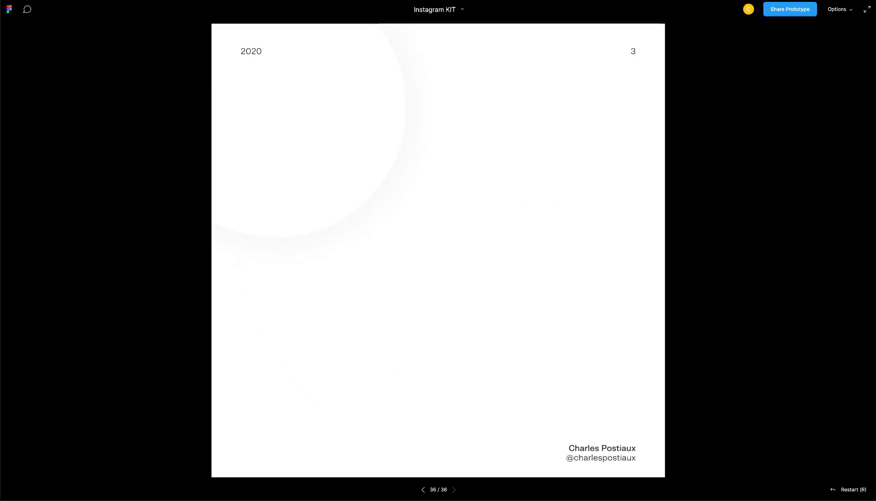
{"action": "key", "text": "Left"}
{"action": "key", "text": "Right"}
{"action": "key", "text": "Escape"}
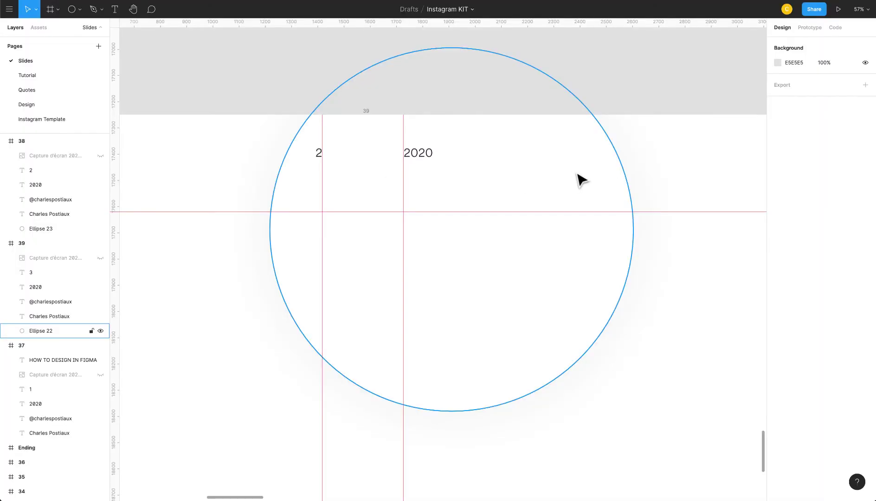
Compare the circle spanning frames 38 and 39 with the circles running across the earlier "No" carousel's frames.
{"action": "scroll", "coordinate": [549, 199], "scroll_direction": "down", "scroll_amount": 5}
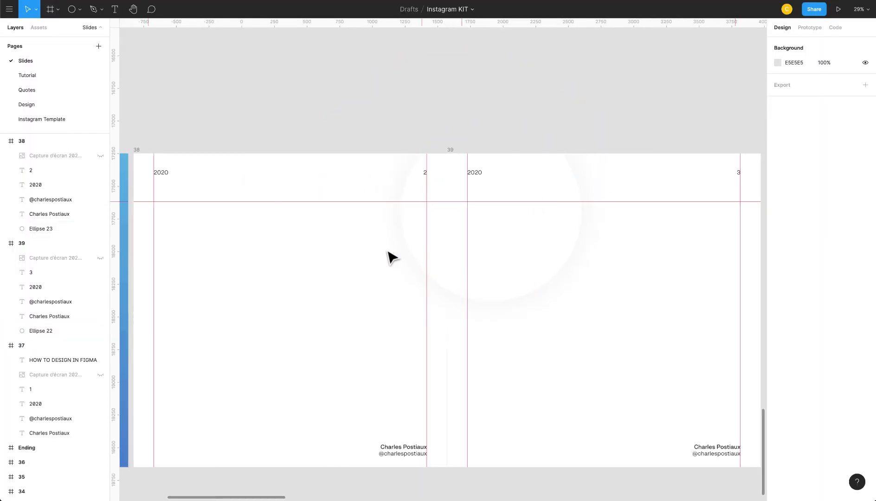
{"action": "scroll", "coordinate": [394, 218], "scroll_direction": "down", "scroll_amount": 2}
{"action": "scroll", "coordinate": [396, 220], "scroll_direction": "down", "scroll_amount": 5}
{"action": "left_click_drag", "start_coordinate": [397, 99], "coordinate": [396, 369]}
{"action": "scroll", "coordinate": [383, 346], "scroll_direction": "up", "scroll_amount": 5}
{"action": "scroll", "coordinate": [387, 353], "scroll_direction": "down", "scroll_amount": 2}
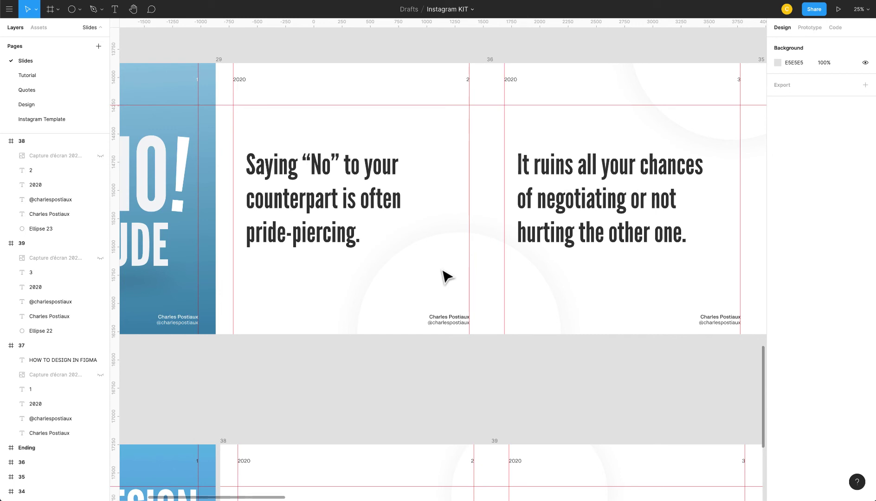
{"action": "scroll", "coordinate": [457, 286], "scroll_direction": "right", "scroll_amount": 5}
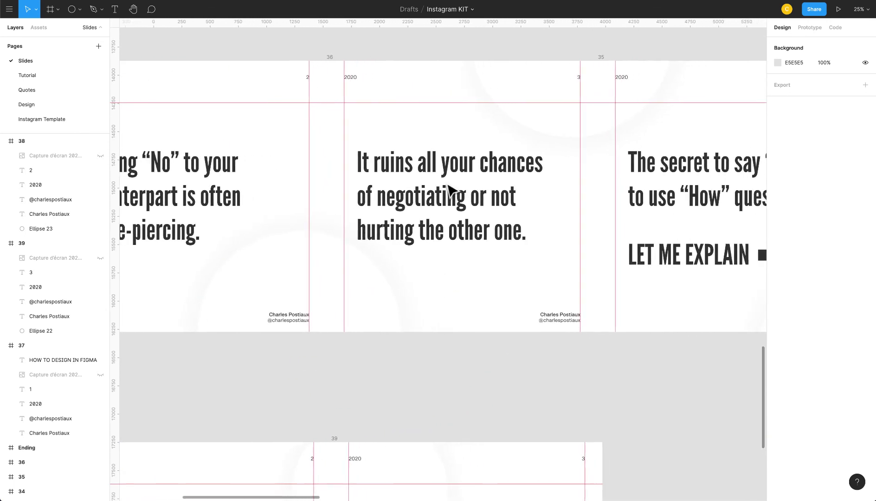
{"action": "scroll", "coordinate": [476, 216], "scroll_direction": "left", "scroll_amount": 5}
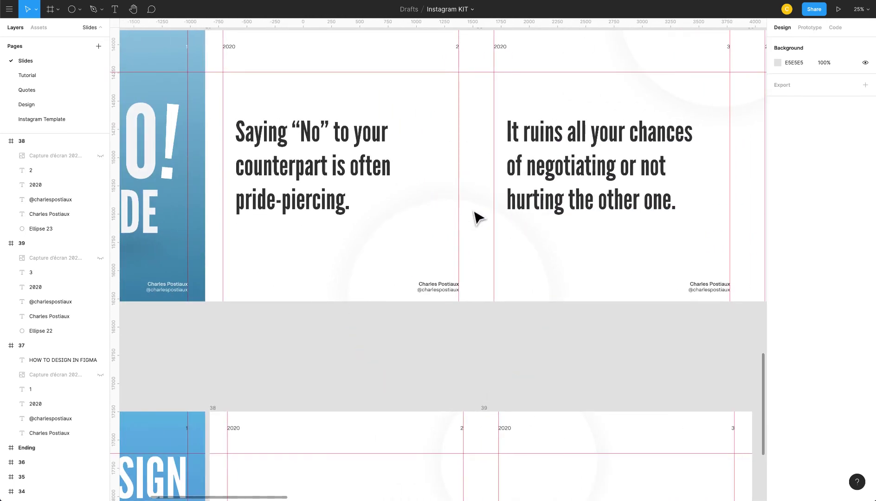
{"action": "scroll", "coordinate": [476, 216], "scroll_direction": "down", "scroll_amount": 5}
{"action": "scroll", "coordinate": [600, 374], "scroll_direction": "down", "scroll_amount": 3}
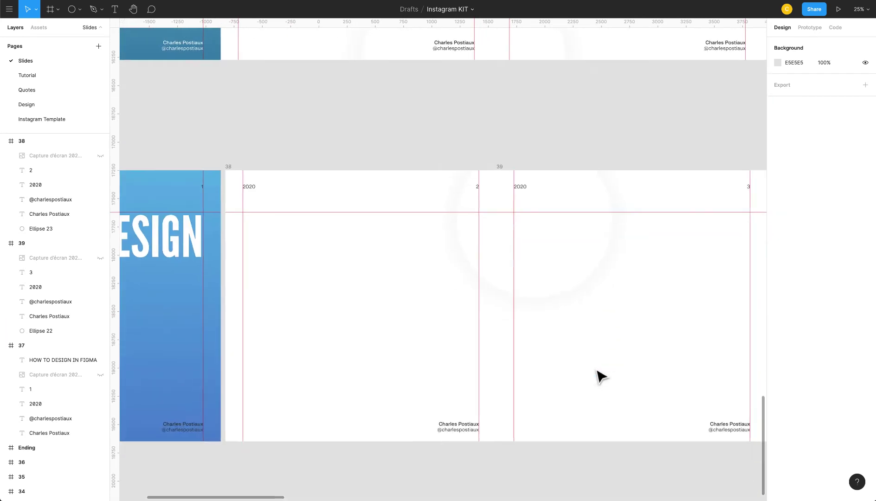
{"action": "scroll", "coordinate": [563, 361], "scroll_direction": "up", "scroll_amount": 3}
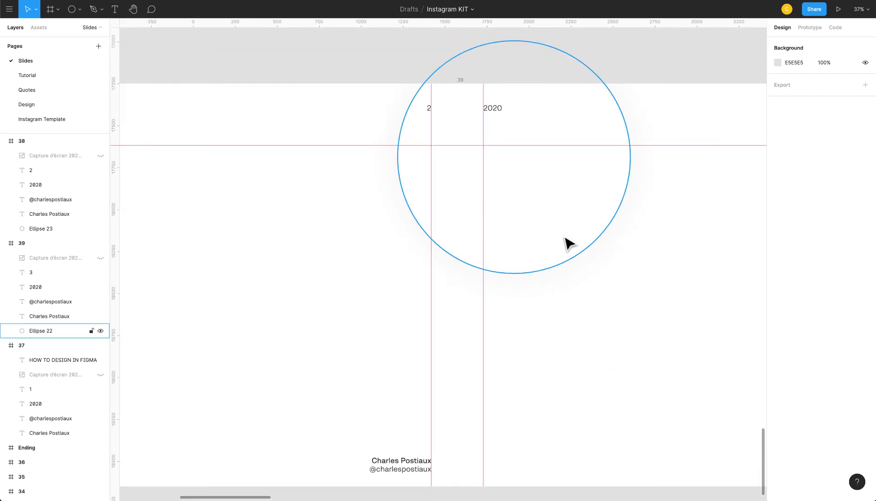
Delete the circle from both frame 38 and frame 39.
{"action": "scroll", "coordinate": [563, 236], "scroll_direction": "left", "scroll_amount": 5}
{"action": "scroll", "coordinate": [563, 237], "scroll_direction": "down", "scroll_amount": 4}
{"action": "scroll", "coordinate": [567, 236], "scroll_direction": "down", "scroll_amount": 3}
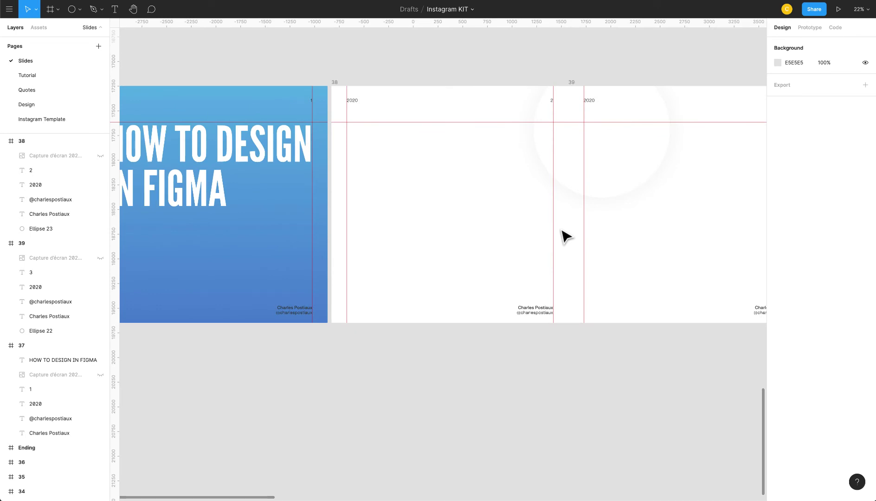
{"action": "scroll", "coordinate": [561, 234], "scroll_direction": "down", "scroll_amount": 2}
{"action": "scroll", "coordinate": [636, 187], "scroll_direction": "up", "scroll_amount": 3}
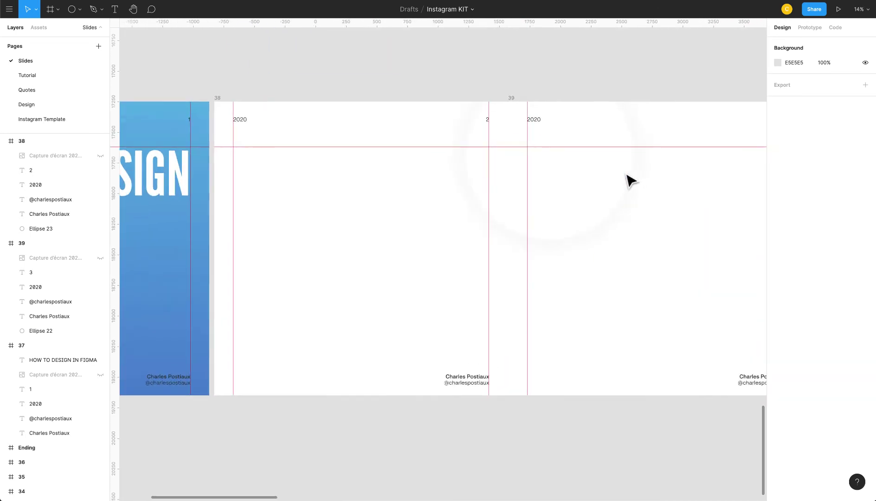
{"action": "left_click", "coordinate": [593, 195]}
{"action": "left_click", "coordinate": [362, 209]}
Compare the new frames 37 to 39 with the slide layouts of the earlier portfolio and "No" carousels.
{"action": "scroll", "coordinate": [353, 211], "scroll_direction": "left", "scroll_amount": 3}
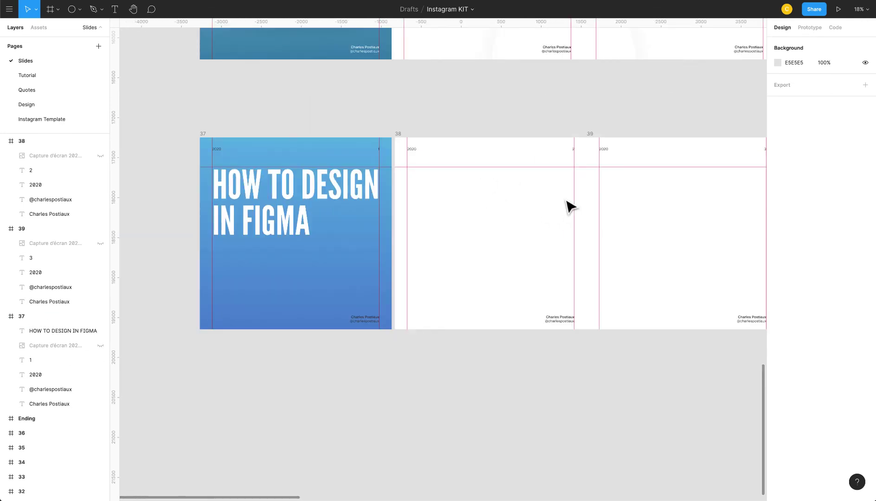
{"action": "scroll", "coordinate": [570, 207], "scroll_direction": "down", "scroll_amount": 3}
{"action": "left_click_drag", "start_coordinate": [596, 122], "coordinate": [538, 208]}
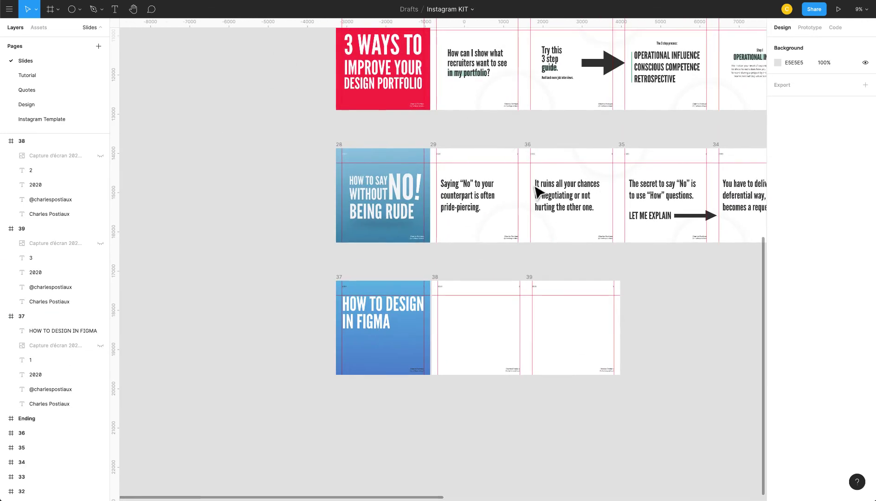
{"action": "mouse_move", "coordinate": [530, 278]}
{"action": "left_mouse_down"}
{"action": "mouse_move", "coordinate": [541, 279]}
{"action": "mouse_move", "coordinate": [532, 282]}
{"action": "left_mouse_up"}
{"action": "scroll", "coordinate": [466, 199], "scroll_direction": "up", "scroll_amount": 5}
{"action": "scroll", "coordinate": [474, 197], "scroll_direction": "right", "scroll_amount": 5}
{"action": "scroll", "coordinate": [512, 221], "scroll_direction": "left", "scroll_amount": 2}
{"action": "scroll", "coordinate": [264, 201], "scroll_direction": "left", "scroll_amount": 3}
{"action": "scroll", "coordinate": [264, 201], "scroll_direction": "down", "scroll_amount": 5}
{"action": "scroll", "coordinate": [268, 200], "scroll_direction": "up", "scroll_amount": 3}
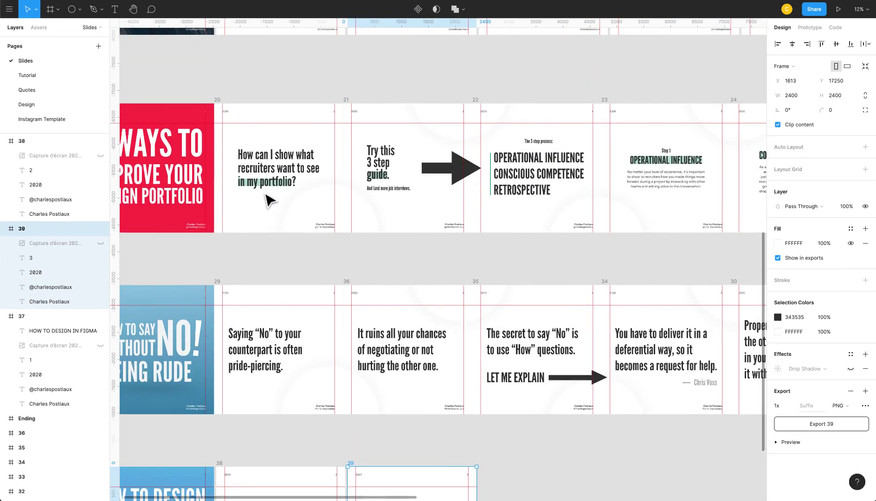
{"action": "scroll", "coordinate": [269, 200], "scroll_direction": "down", "scroll_amount": 4}
{"action": "scroll", "coordinate": [269, 201], "scroll_direction": "left", "scroll_amount": 2}
{"action": "left_click", "coordinate": [365, 248]}
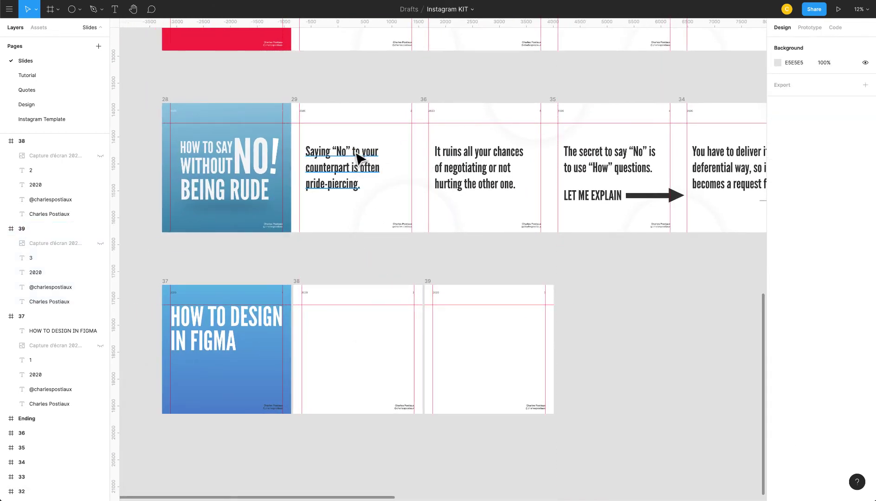
Examine the text hierarchy, highlights and arrow on the portfolio carousel's process and step slides.
{"action": "scroll", "coordinate": [533, 172], "scroll_direction": "up", "scroll_amount": 4}
{"action": "scroll", "coordinate": [534, 171], "scroll_direction": "right", "scroll_amount": 5}
{"action": "scroll", "coordinate": [461, 149], "scroll_direction": "up", "scroll_amount": 6}
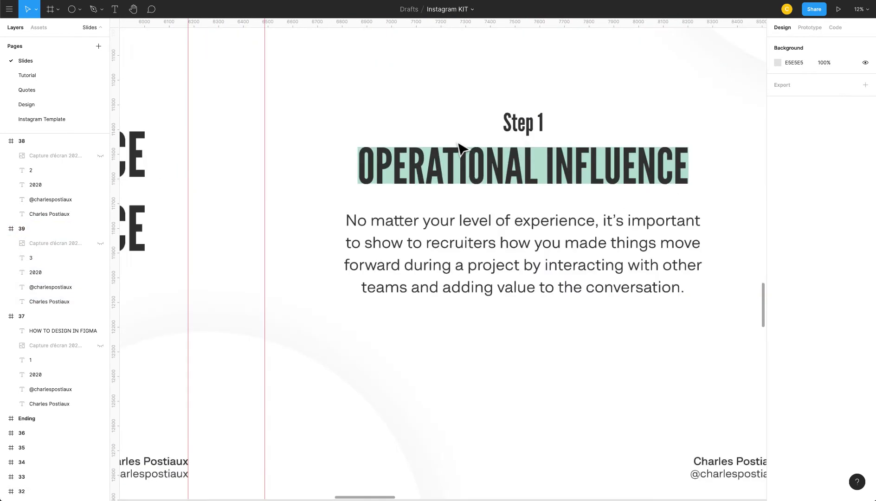
{"action": "scroll", "coordinate": [532, 233], "scroll_direction": "down", "scroll_amount": 5}
{"action": "scroll", "coordinate": [518, 252], "scroll_direction": "down", "scroll_amount": 5}
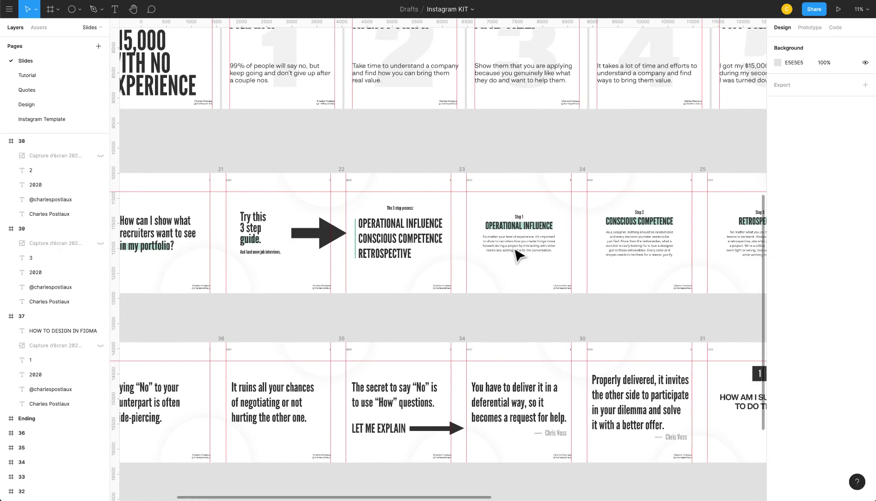
{"action": "scroll", "coordinate": [383, 239], "scroll_direction": "up", "scroll_amount": 3}
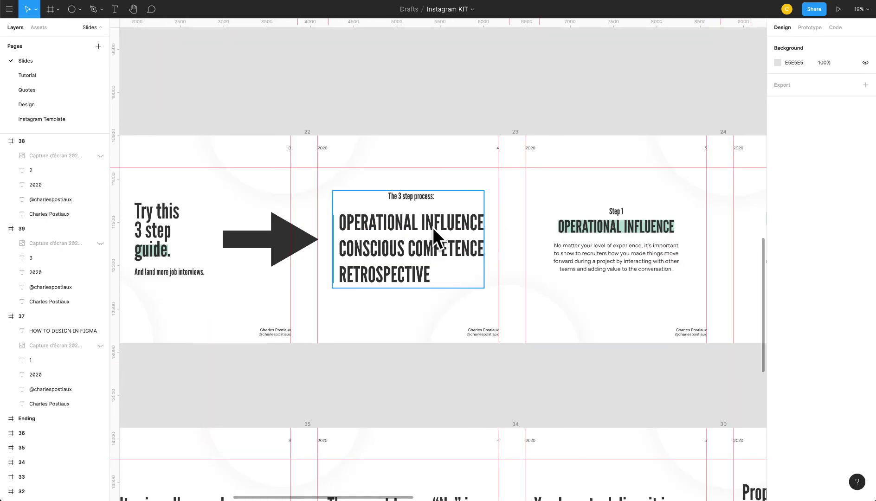
{"action": "scroll", "coordinate": [439, 231], "scroll_direction": "down", "scroll_amount": 10}
{"action": "scroll", "coordinate": [440, 232], "scroll_direction": "left", "scroll_amount": 8}
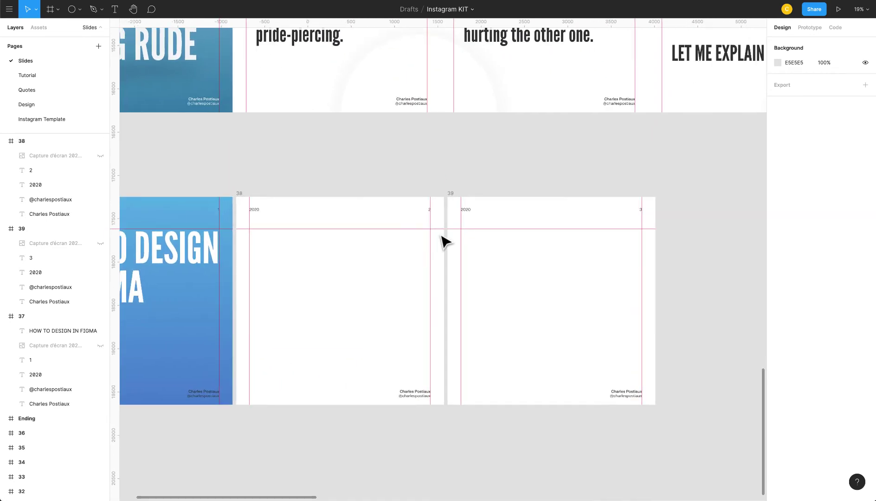
Survey the carousel rows from their covers to their Ending frames against the new row.
{"action": "scroll", "coordinate": [447, 235], "scroll_direction": "down", "scroll_amount": 10}
{"action": "scroll", "coordinate": [447, 236], "scroll_direction": "up", "scroll_amount": 3}
{"action": "scroll", "coordinate": [484, 236], "scroll_direction": "right", "scroll_amount": 3}
{"action": "scroll", "coordinate": [484, 235], "scroll_direction": "up", "scroll_amount": 1}
{"action": "scroll", "coordinate": [487, 241], "scroll_direction": "right", "scroll_amount": 5}
{"action": "scroll", "coordinate": [487, 242], "scroll_direction": "up", "scroll_amount": 2}
{"action": "scroll", "coordinate": [324, 250], "scroll_direction": "left", "scroll_amount": 2}
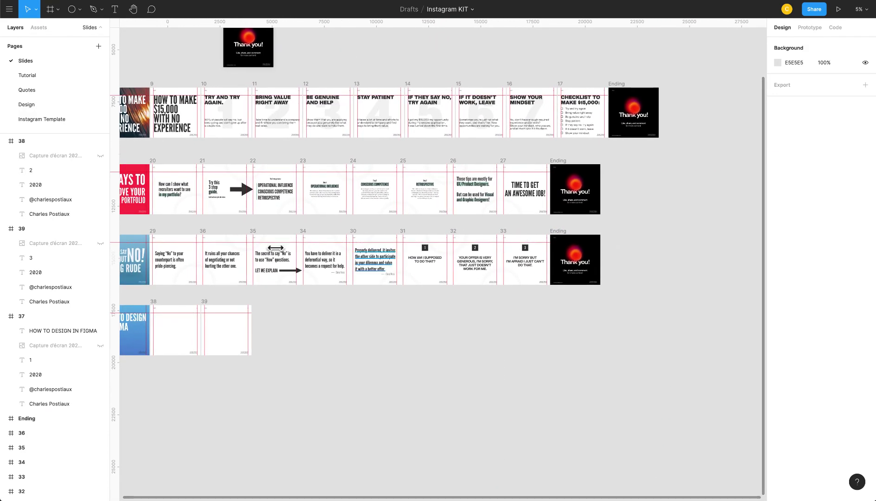
{"action": "scroll", "coordinate": [241, 268], "scroll_direction": "up", "scroll_amount": 3}
{"action": "left_click_drag", "start_coordinate": [221, 299], "coordinate": [352, 239]}
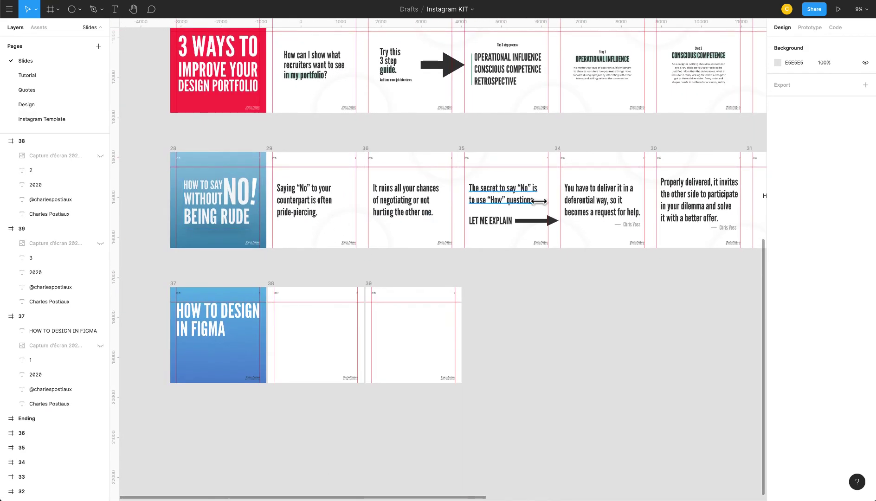
{"action": "scroll", "coordinate": [657, 201], "scroll_direction": "right", "scroll_amount": 5}
{"action": "scroll", "coordinate": [657, 201], "scroll_direction": "left", "scroll_amount": 6}
{"action": "scroll", "coordinate": [572, 202], "scroll_direction": "down", "scroll_amount": 1}
Select frames 37, 38 and 39 together to check their shared export settings, then clear the selection.
{"action": "left_click_drag", "start_coordinate": [217, 216], "coordinate": [482, 306]}
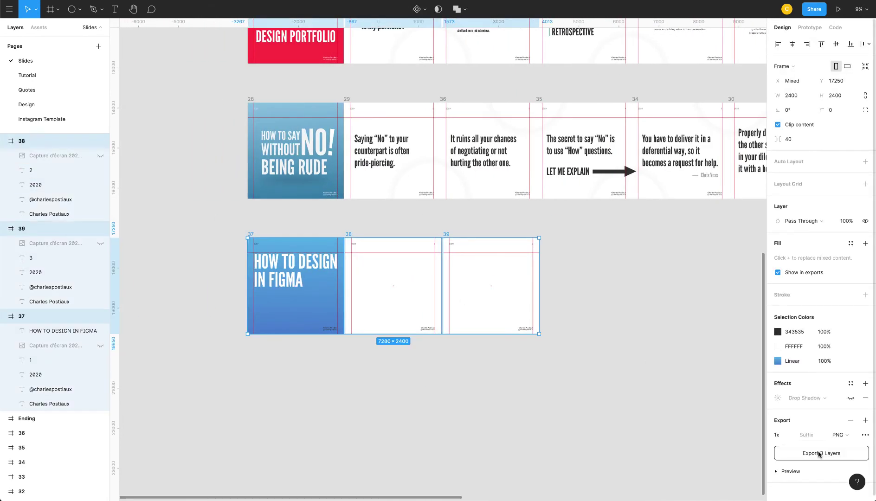
{"action": "left_click_drag", "start_coordinate": [200, 221], "coordinate": [585, 360]}
{"action": "left_click", "coordinate": [614, 366]}
{"action": "scroll", "coordinate": [614, 366], "scroll_direction": "down", "scroll_amount": 4}
{"action": "scroll", "coordinate": [626, 361], "scroll_direction": "right", "scroll_amount": 8}
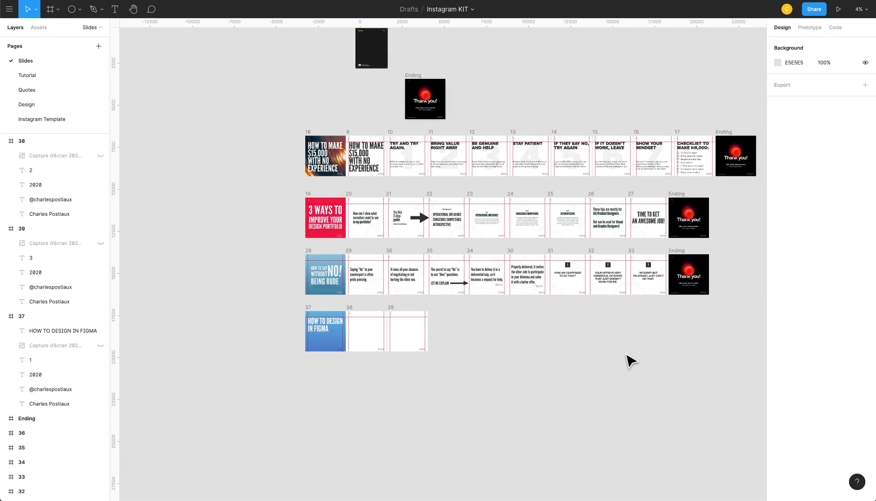
Select the whole "No" carousel row with its Ending frame and check the export format and scale options, keeping PNG at 1x.
{"action": "left_click_drag", "start_coordinate": [285, 258], "coordinate": [695, 314]}
{"action": "scroll", "coordinate": [831, 452], "scroll_direction": "down", "scroll_amount": 2}
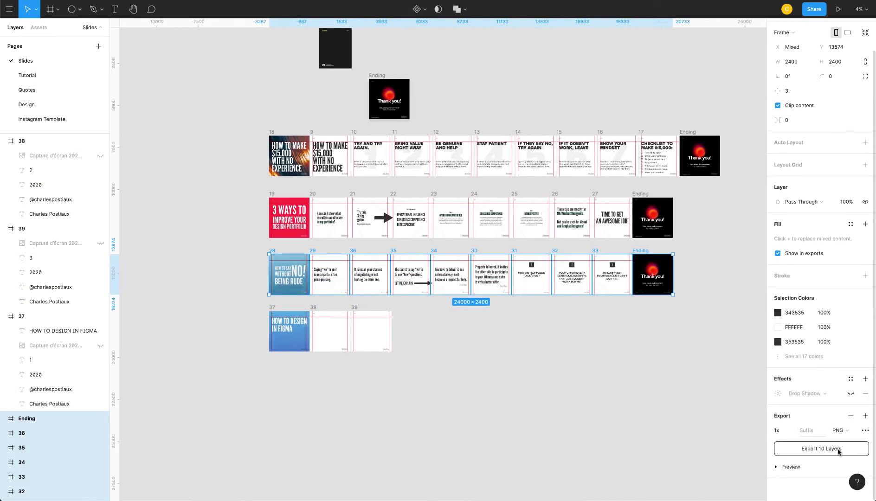
{"action": "left_click", "coordinate": [843, 430]}
{"action": "left_click", "coordinate": [842, 426]}
{"action": "left_click", "coordinate": [789, 431]}
{"action": "left_click", "coordinate": [794, 432]}
{"action": "left_click", "coordinate": [792, 431]}
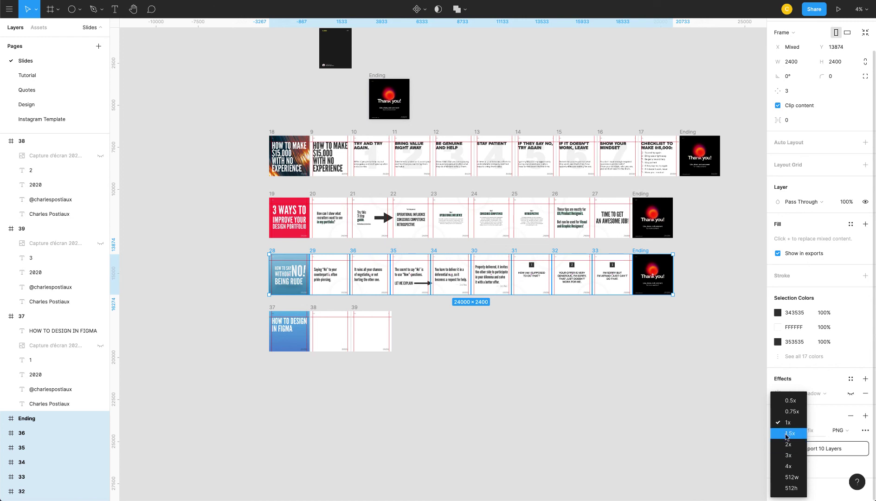
{"action": "left_click", "coordinate": [791, 422]}
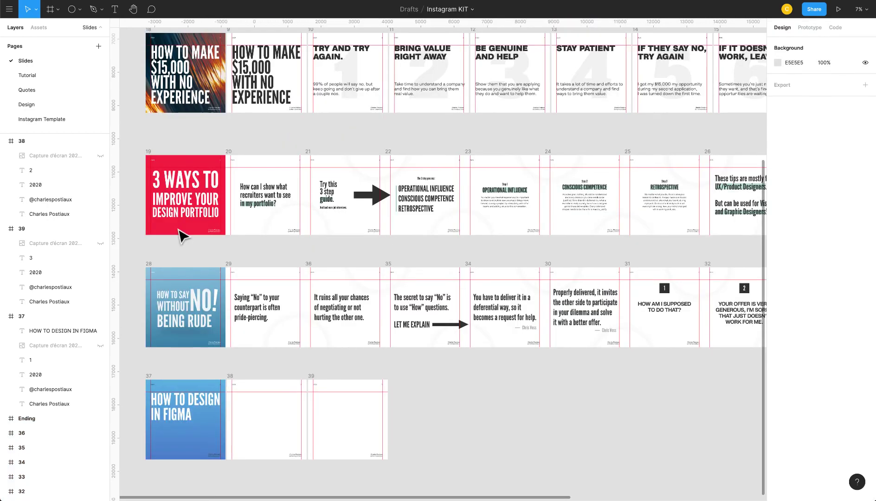
Examine the heading and body text settings in frame 10 and the slides following it in the $15,000 carousel.
{"action": "scroll", "coordinate": [193, 232], "scroll_direction": "left", "scroll_amount": 2}
{"action": "scroll", "coordinate": [193, 232], "scroll_direction": "down", "scroll_amount": 2}
{"action": "scroll", "coordinate": [193, 232], "scroll_direction": "up", "scroll_amount": 2}
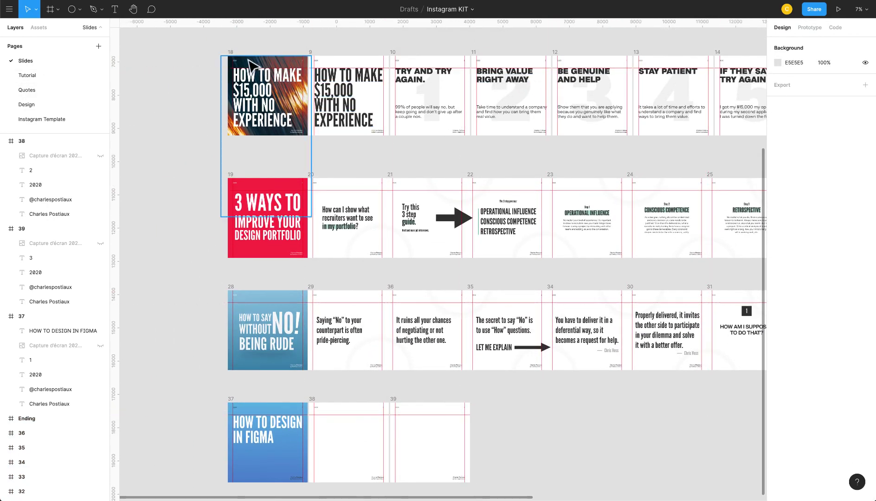
{"action": "scroll", "coordinate": [250, 65], "scroll_direction": "up", "scroll_amount": 5, "text": "ctrl"}
{"action": "scroll", "coordinate": [346, 133], "scroll_direction": "up", "scroll_amount": 3}
{"action": "scroll", "coordinate": [356, 259], "scroll_direction": "right", "scroll_amount": 3}
{"action": "left_click", "coordinate": [546, 209]}
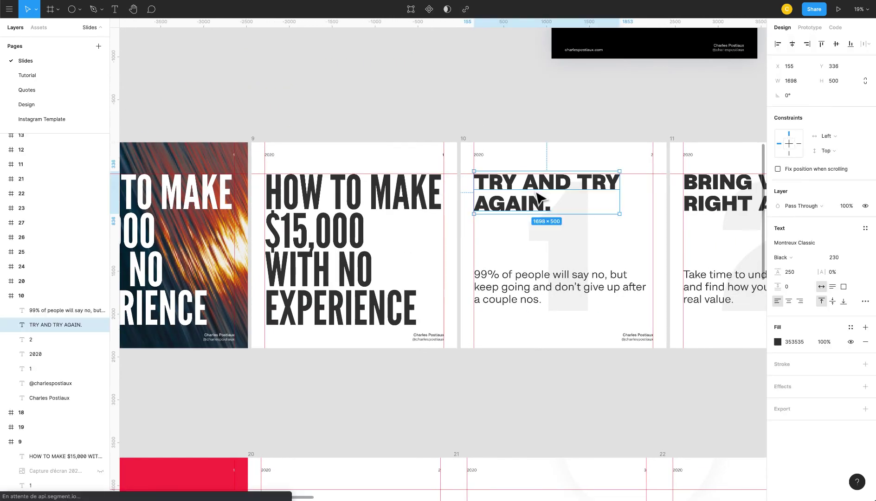
{"action": "scroll", "coordinate": [544, 204], "scroll_direction": "right", "scroll_amount": 1}
{"action": "left_click", "coordinate": [625, 288]}
{"action": "scroll", "coordinate": [625, 290], "scroll_direction": "right", "scroll_amount": 1}
{"action": "scroll", "coordinate": [603, 281], "scroll_direction": "right", "scroll_amount": 20}
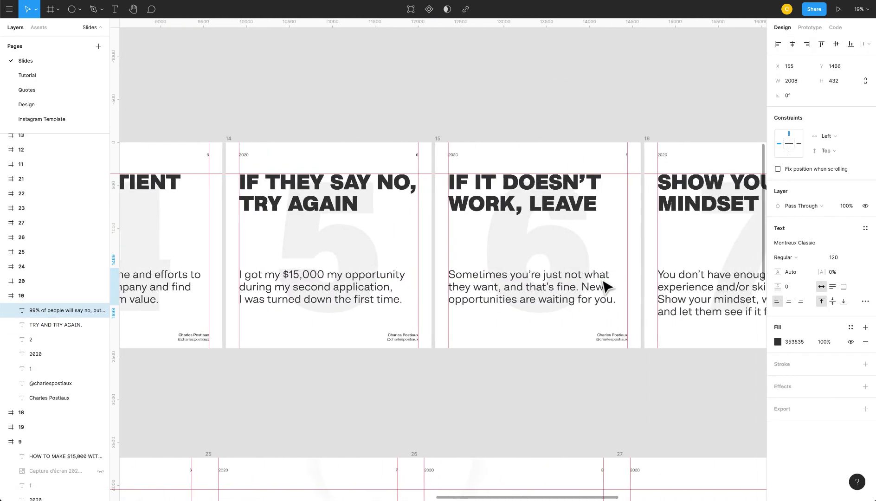
{"action": "scroll", "coordinate": [603, 284], "scroll_direction": "right", "scroll_amount": 5}
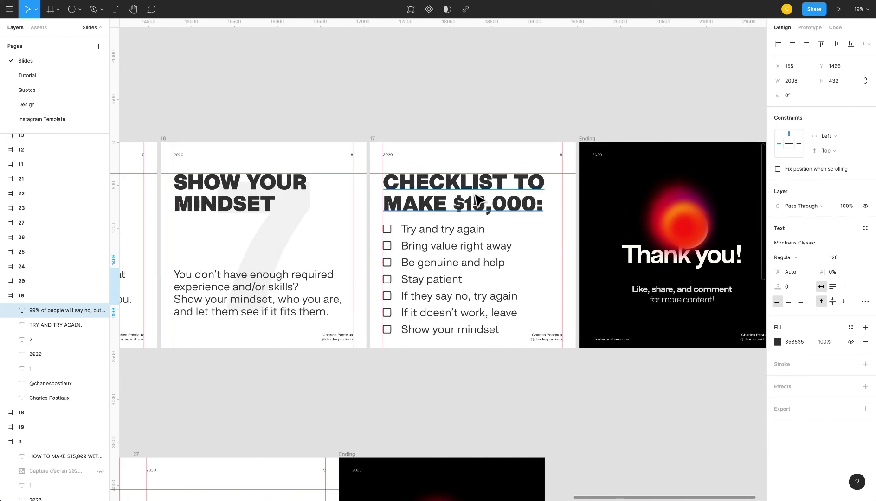
Inspect the checklist texts in frame 17 and the "Thank you!" group on the Ending frame.
{"action": "left_click", "coordinate": [480, 203]}
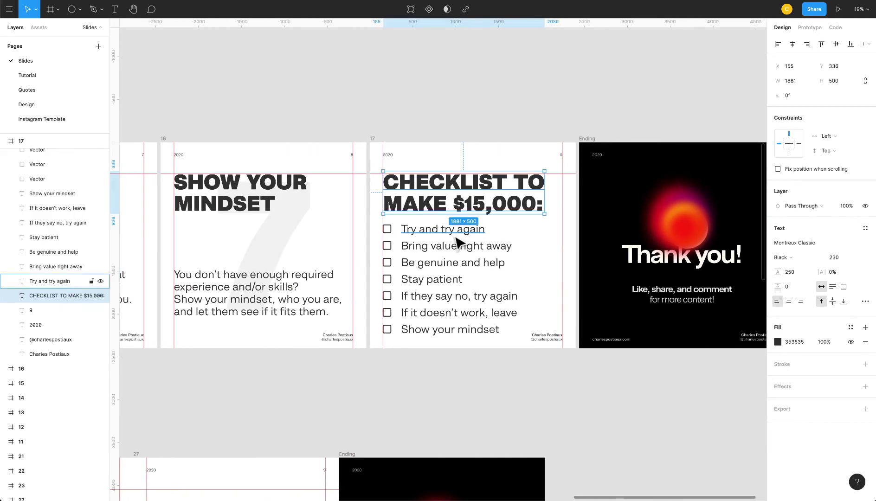
{"action": "key", "text": "Escape"}
{"action": "left_click", "coordinate": [450, 263]}
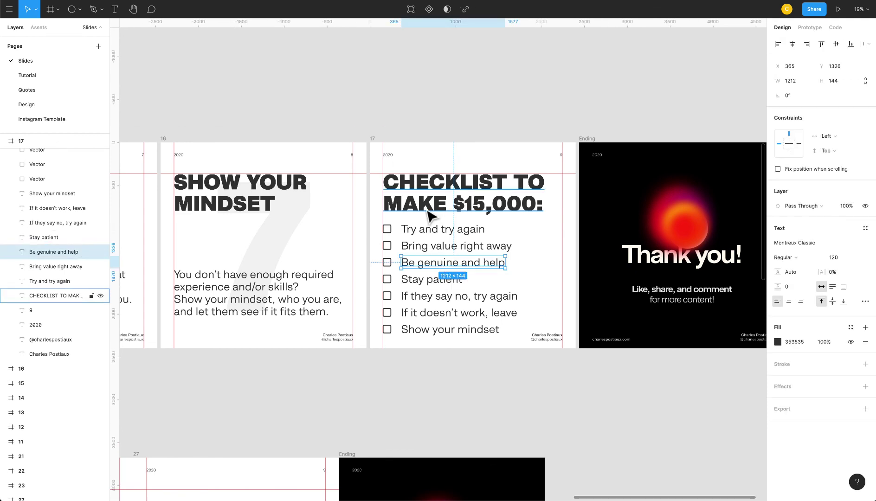
{"action": "left_click", "coordinate": [446, 245]}
{"action": "scroll", "coordinate": [325, 227], "scroll_direction": "left", "scroll_amount": 5}
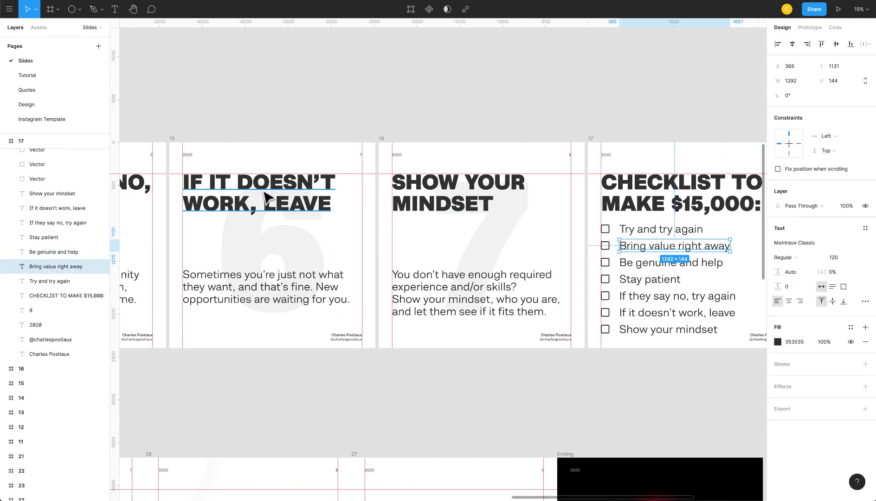
{"action": "scroll", "coordinate": [545, 208], "scroll_direction": "right", "scroll_amount": 9}
{"action": "left_click", "coordinate": [501, 262]}
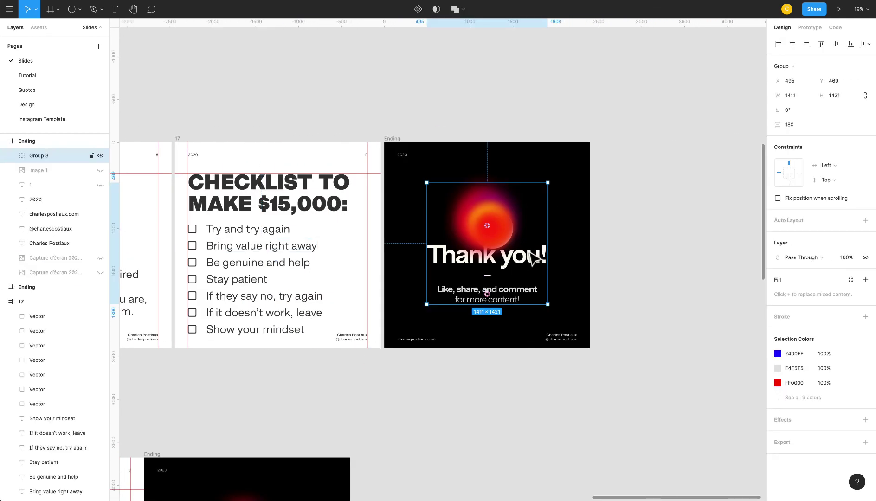
Open the Instagram Template page and examine the tutorial structure diagram of attention, information and details slides.
{"action": "left_click", "coordinate": [41, 119]}
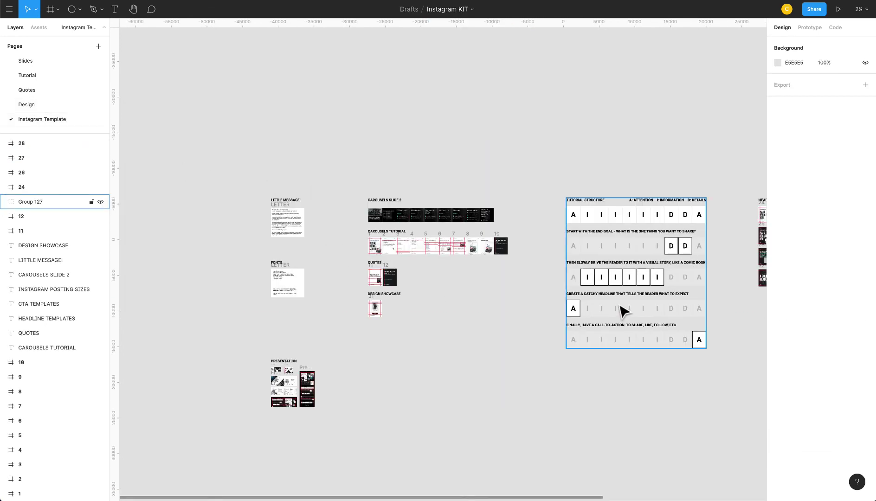
{"action": "scroll", "coordinate": [725, 260], "scroll_direction": "up", "scroll_amount": 5}
{"action": "scroll", "coordinate": [726, 264], "scroll_direction": "down", "scroll_amount": 3}
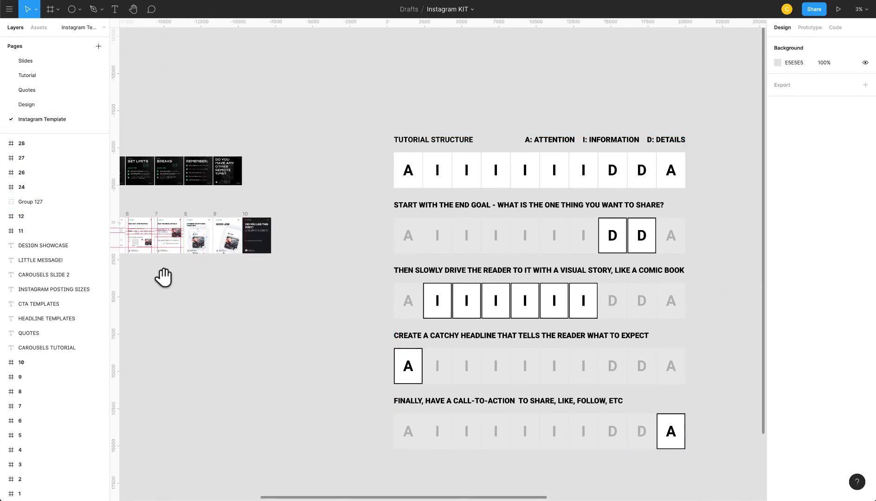
{"action": "left_click_drag", "start_coordinate": [201, 276], "coordinate": [137, 267]}
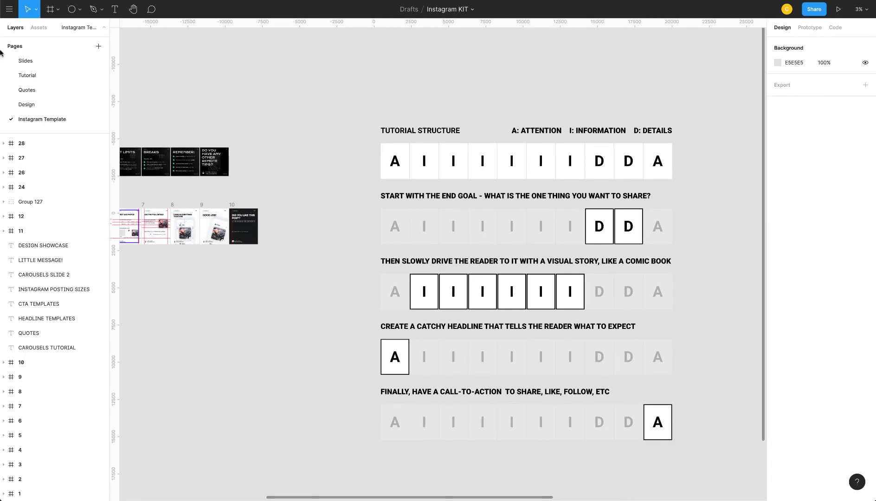
View the Quotes page's designs, then return to the Slides page and look over its carousel rows with nothing selected.
{"action": "left_click", "coordinate": [43, 61]}
{"action": "left_click", "coordinate": [27, 90]}
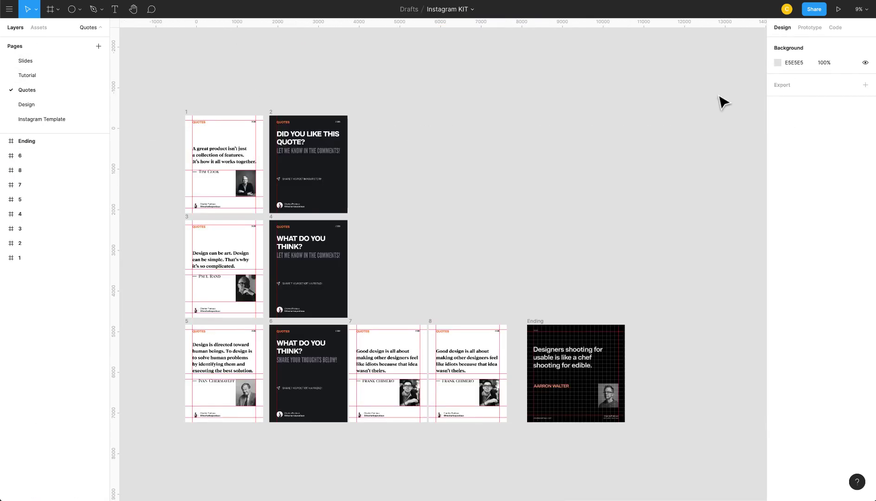
{"action": "left_click", "coordinate": [56, 63]}
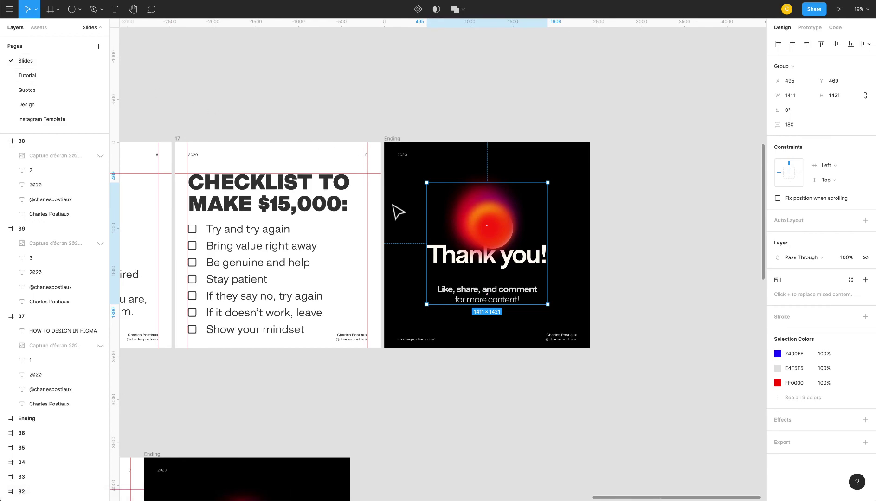
{"action": "key", "text": "Escape"}
{"action": "scroll", "coordinate": [354, 251], "scroll_direction": "down", "scroll_amount": 5}
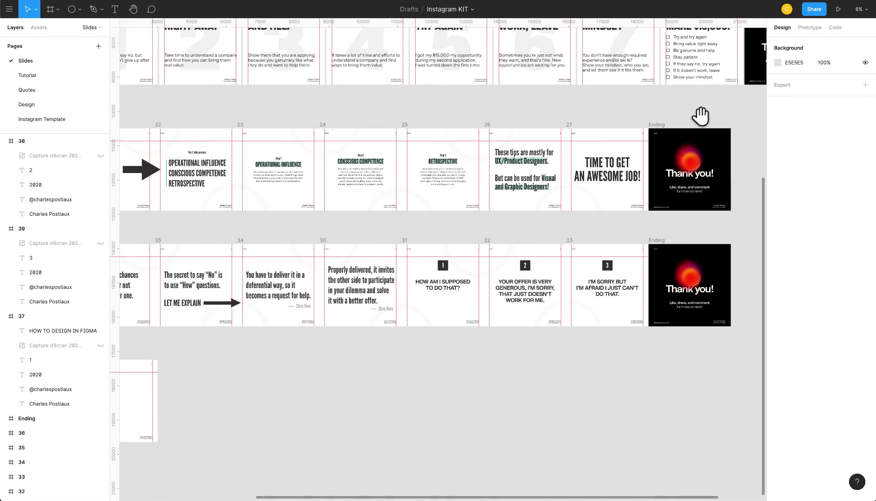